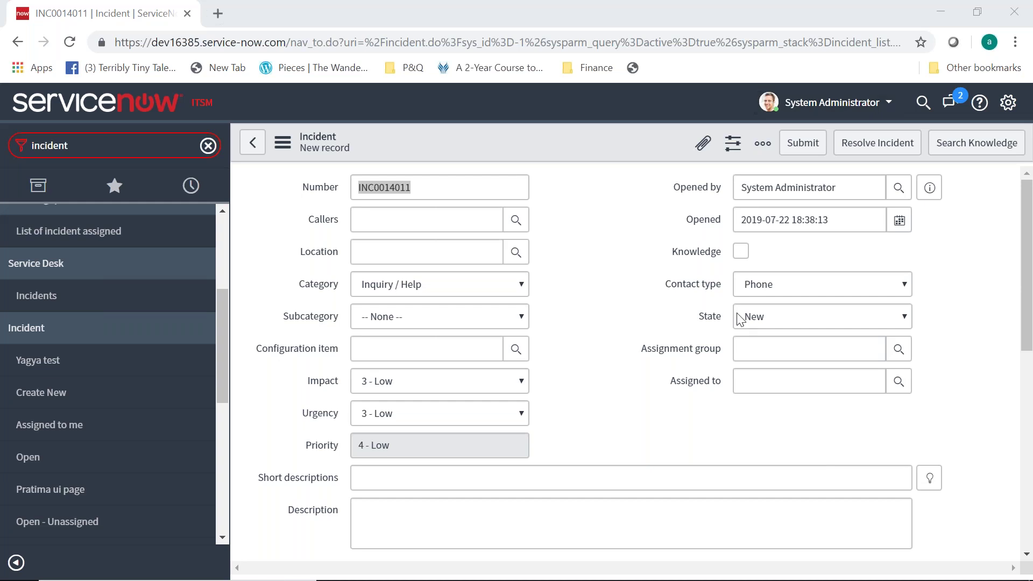
Step: Enter the caller's name on the new incident and set its contact type to Email
left_click(771, 288)
left_click(606, 235)
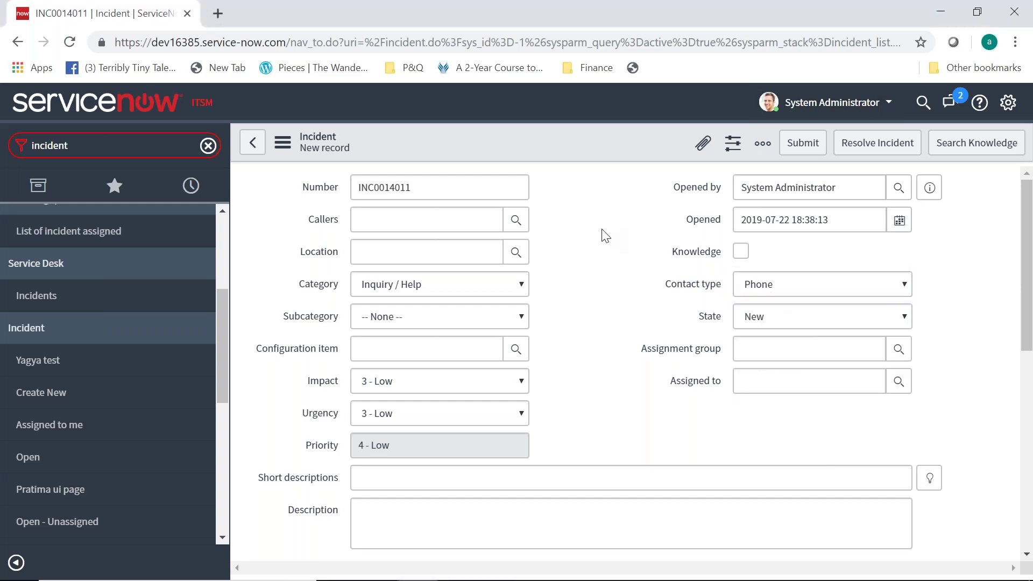
left_click(470, 216)
type("abe")
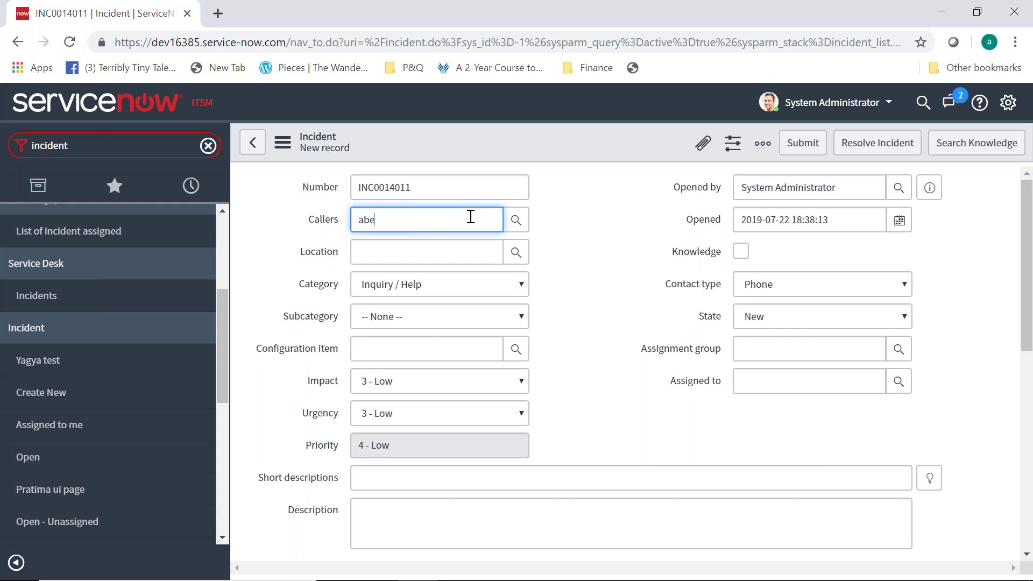
key("Down")
key("Return")
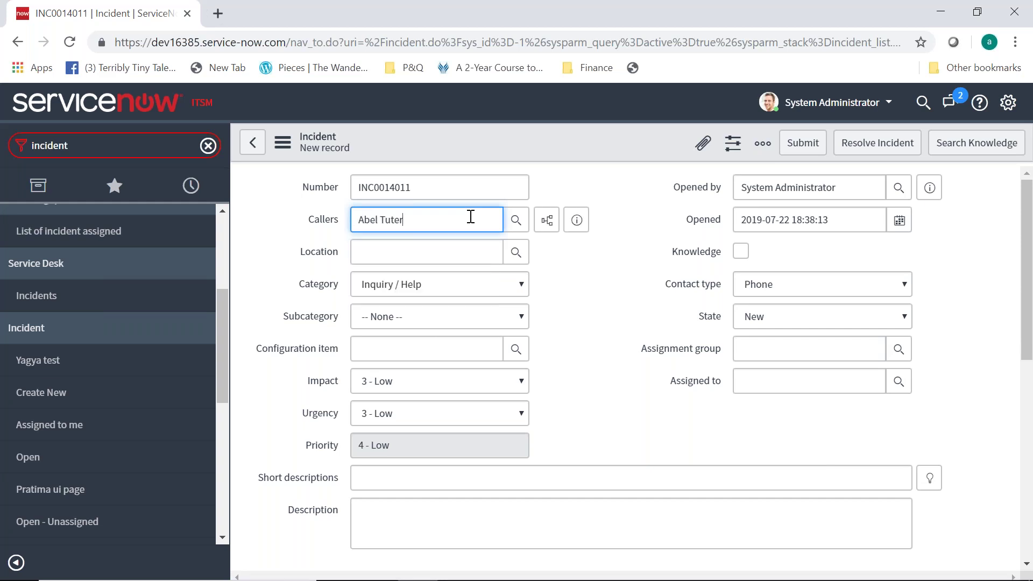
left_click(807, 284)
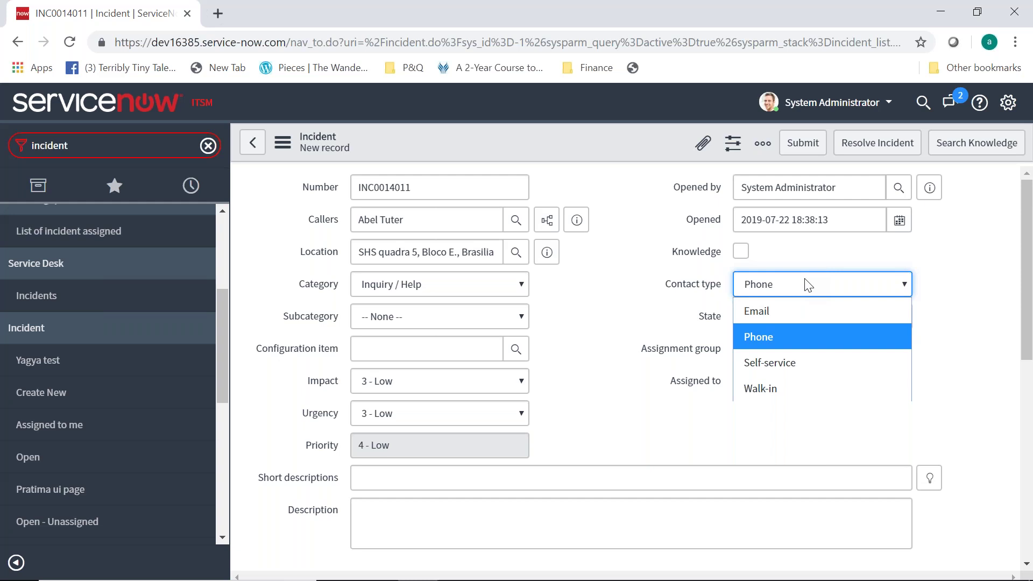
left_click(777, 310)
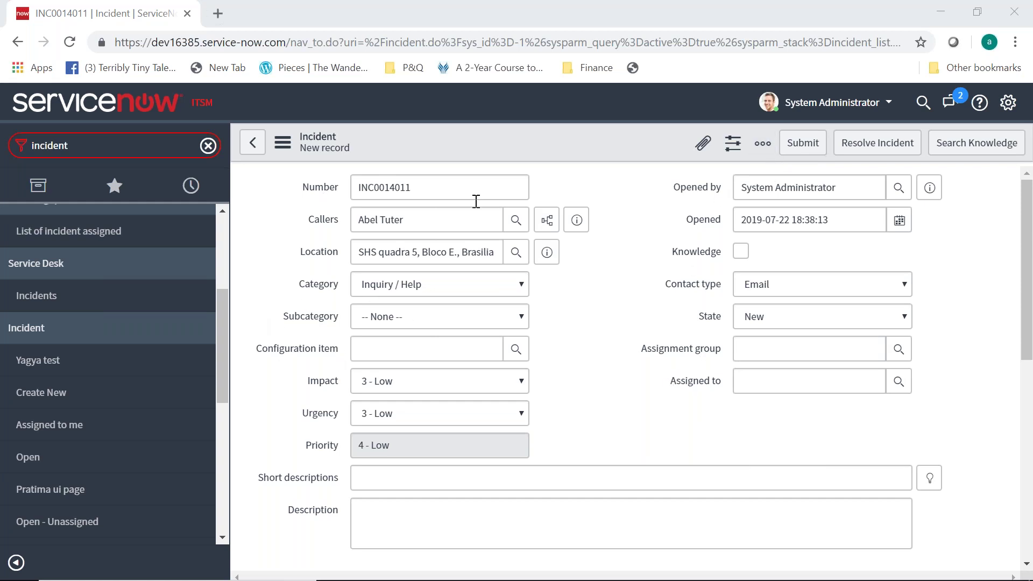
Step: Copy the new incident's number and submit the record
left_click(445, 193)
double_click(445, 191)
key("ctrl+c")
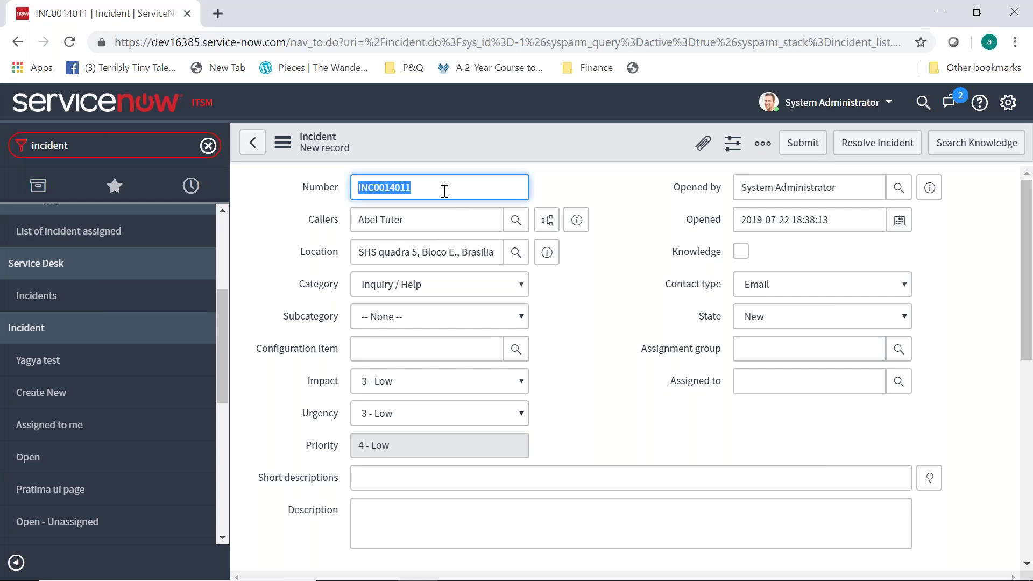
left_click(810, 143)
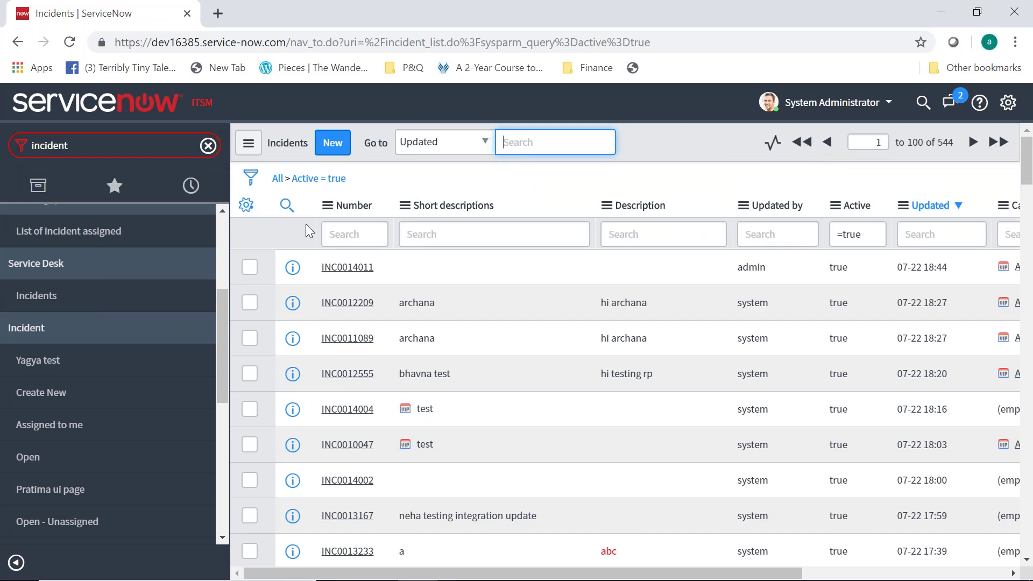
Step: Filter the incident list by the copied incident number and open the matching record
left_click(337, 241)
key("ctrl+v")
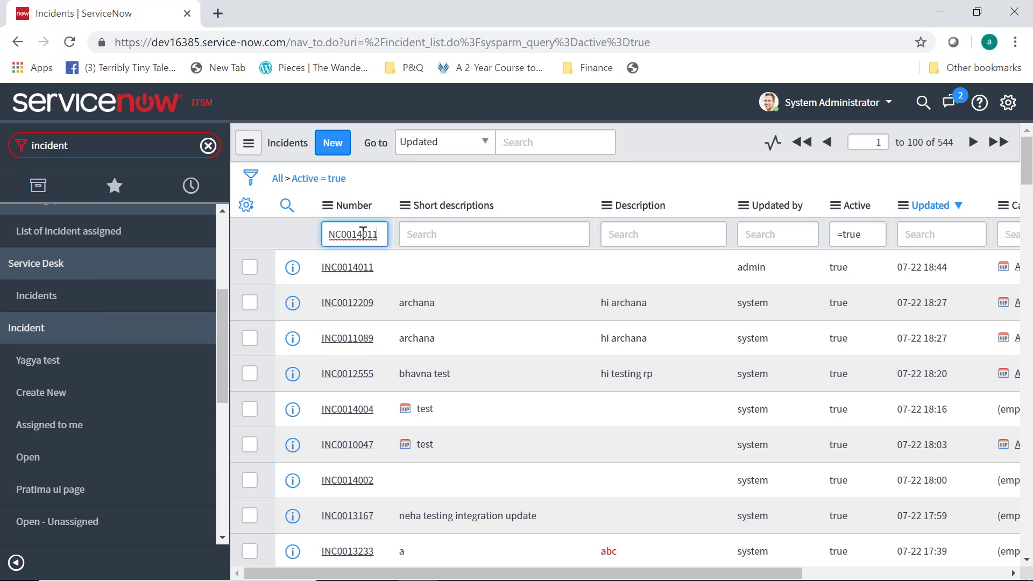
key("Return")
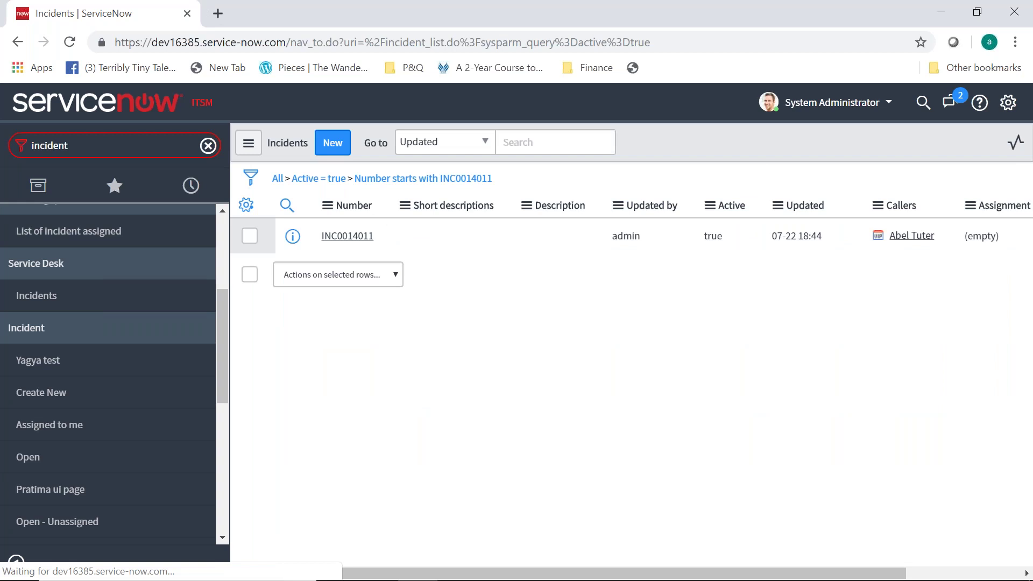
left_click(348, 267)
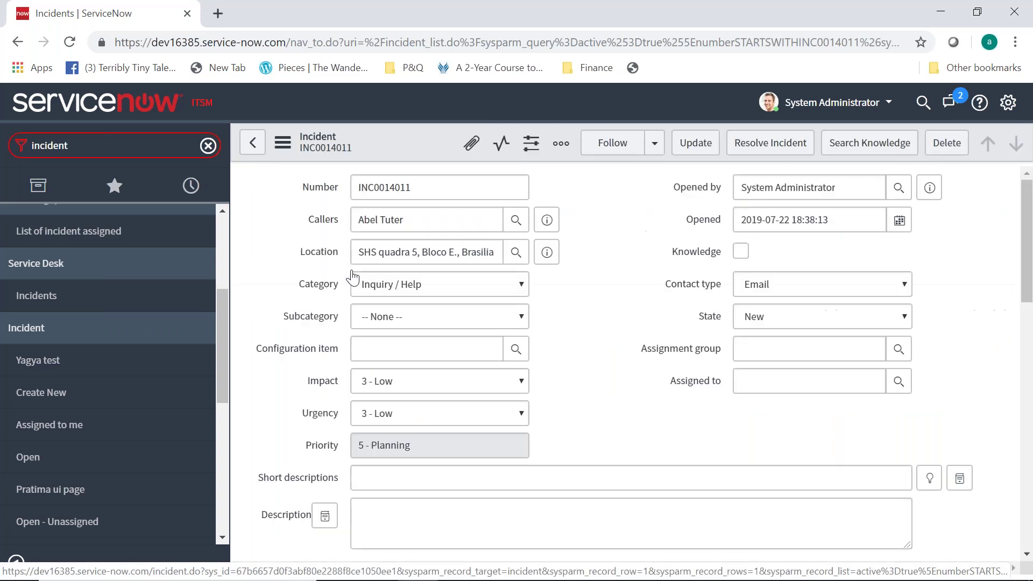
left_click(583, 349)
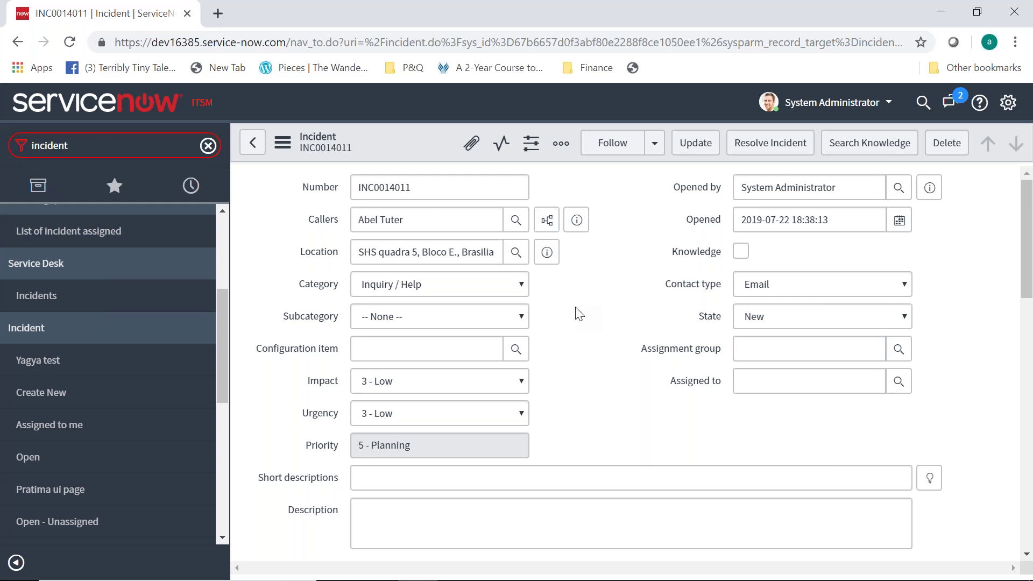
Step: Enter "keyboard not working" as the incident's short description
left_click(425, 476)
type("key")
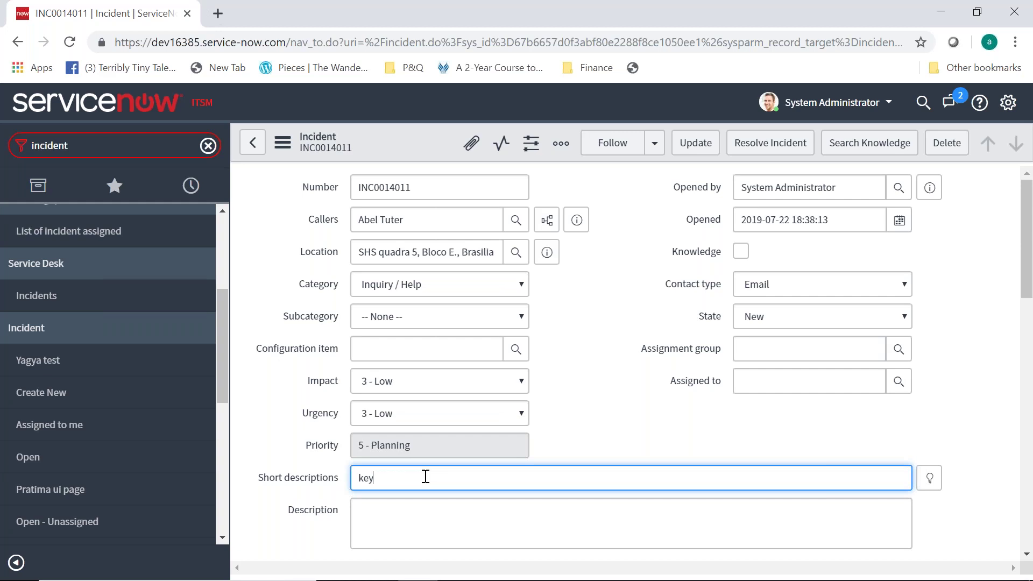
type("board not")
type("orking")
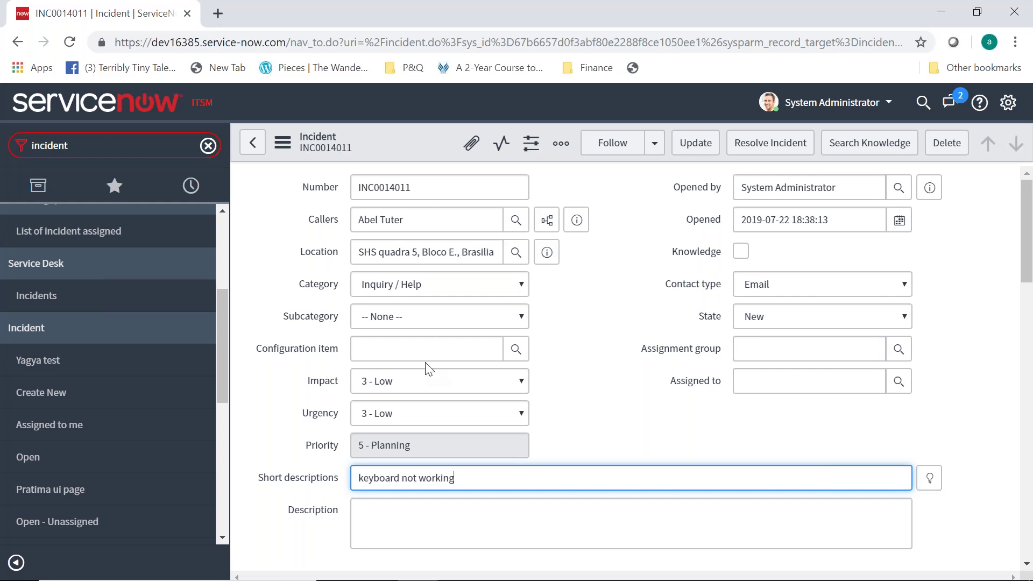
Step: Set the incident's category to Hardware and its subcategory to Keyboard
left_click(412, 285)
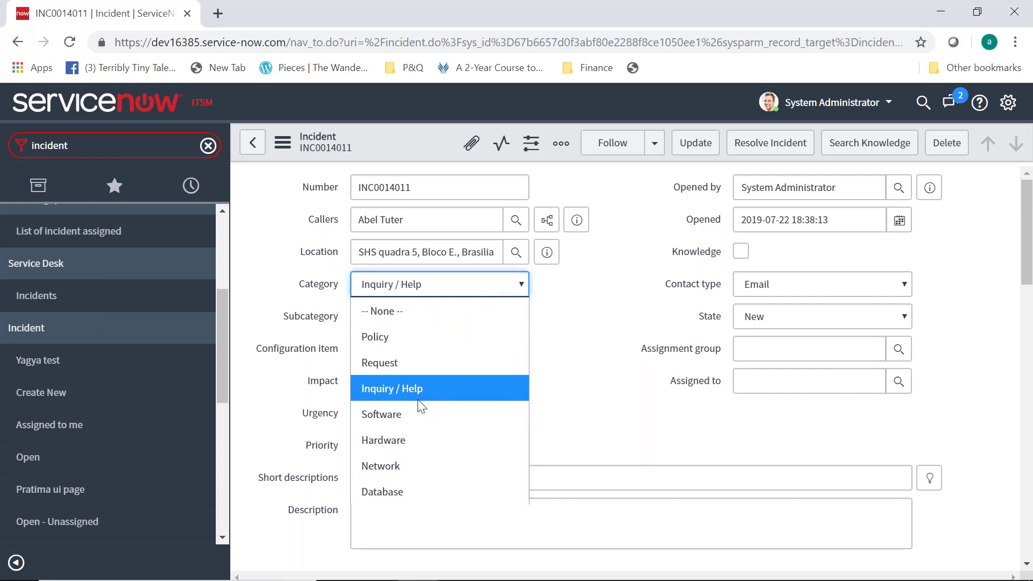
left_click(412, 454)
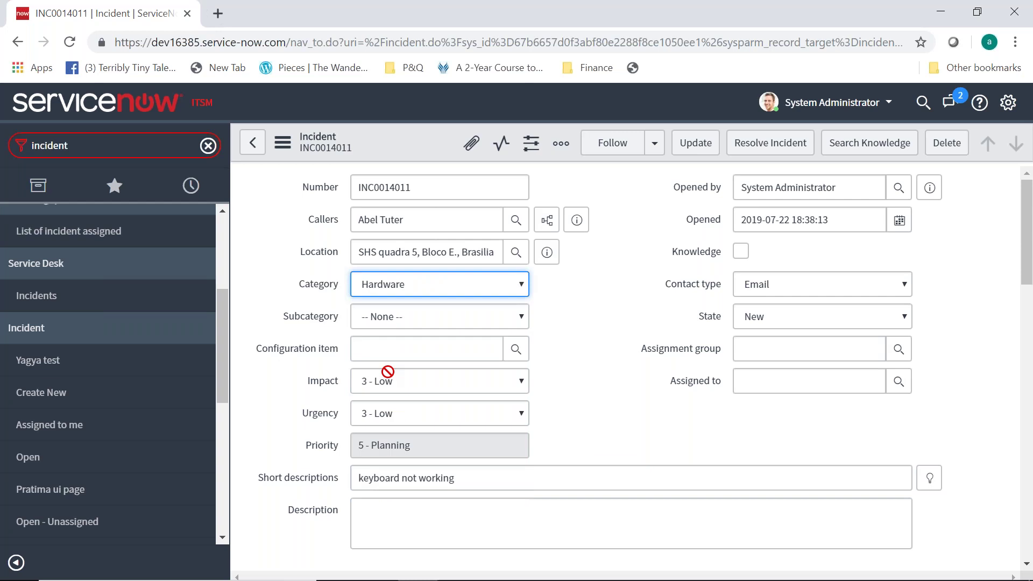
left_click(389, 319)
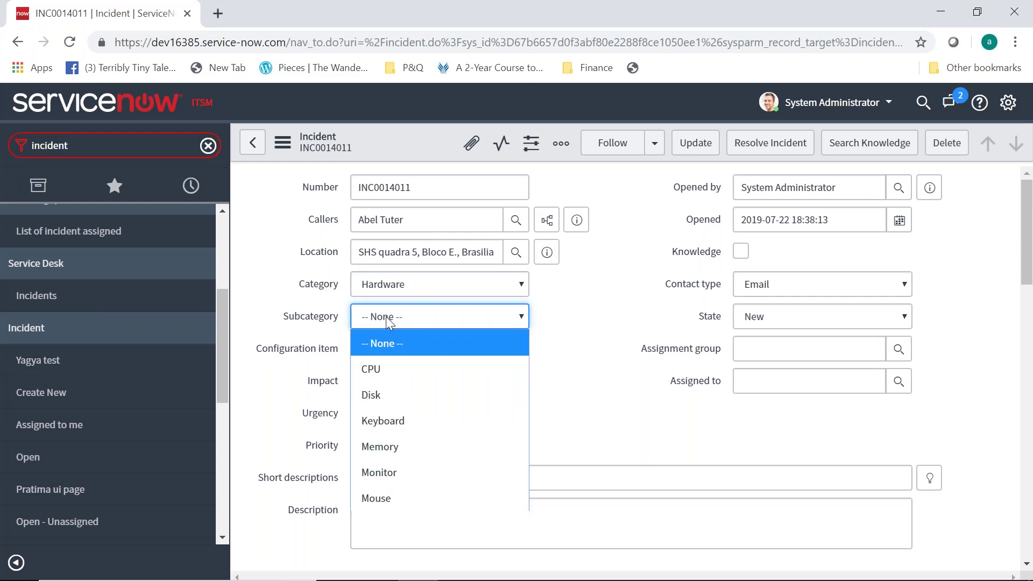
left_click(399, 425)
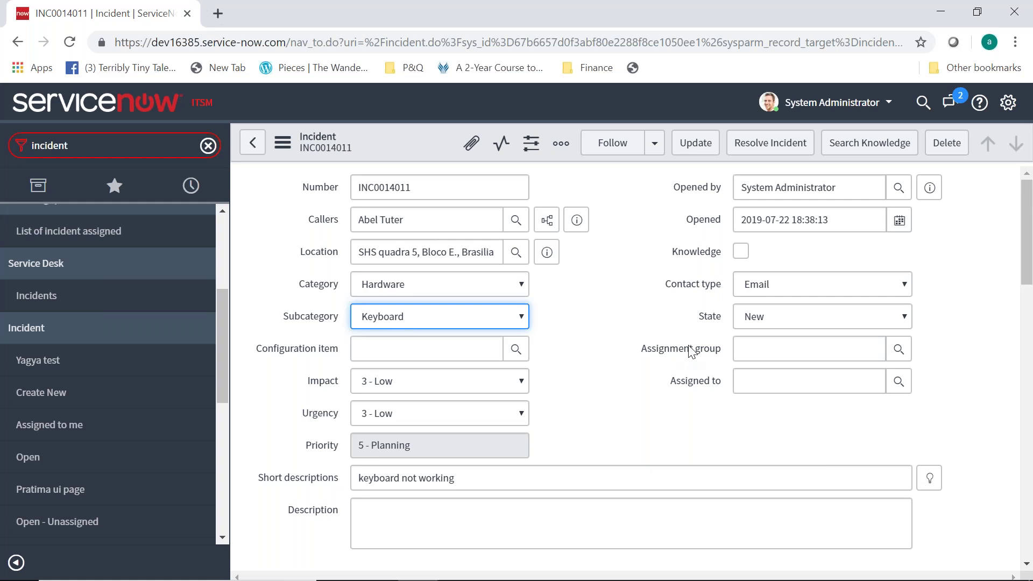
Step: Choose Software as the incident's assignment group and save the update
left_click(906, 351)
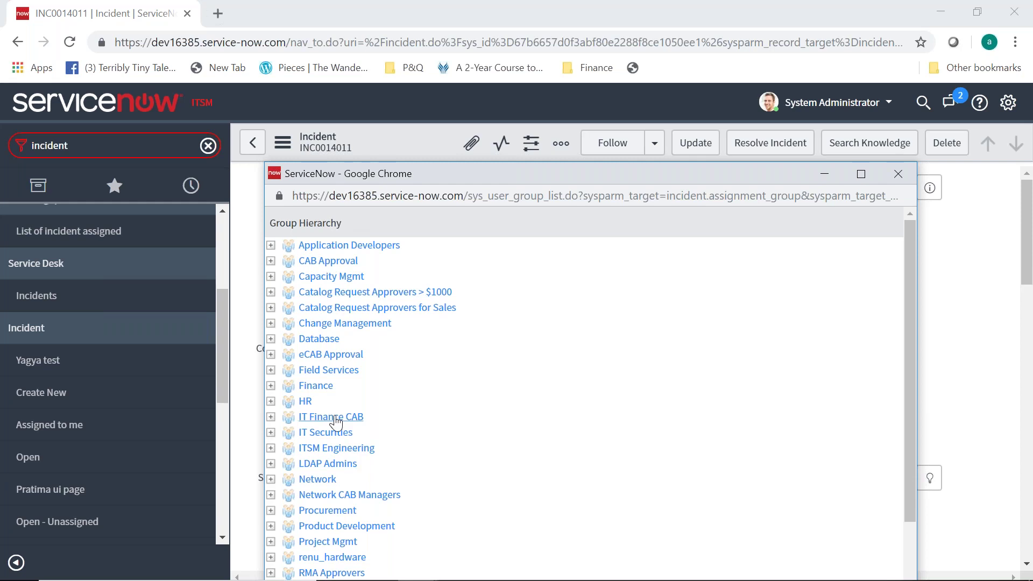
left_click_drag(915, 361, 905, 423)
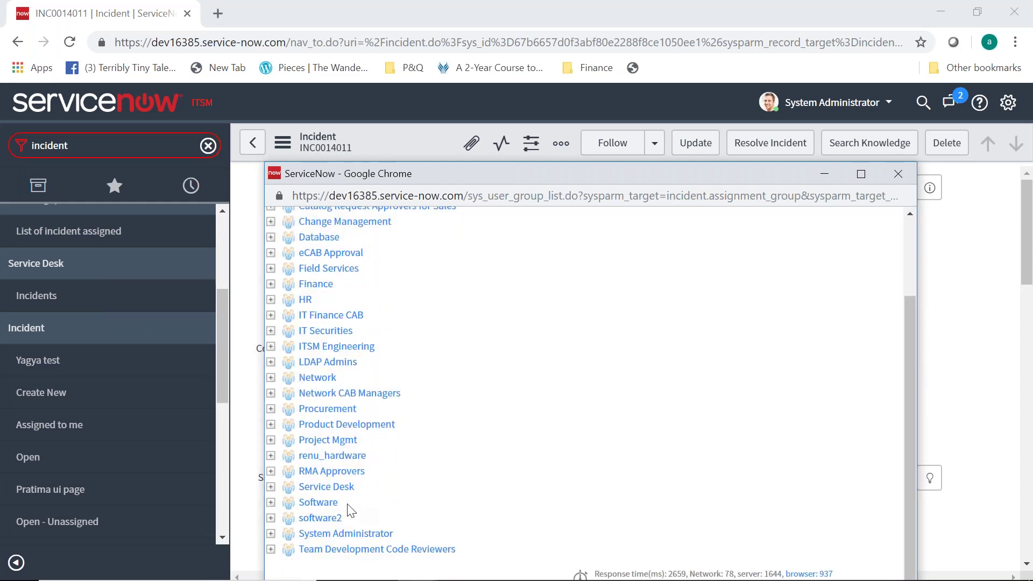
left_click(314, 502)
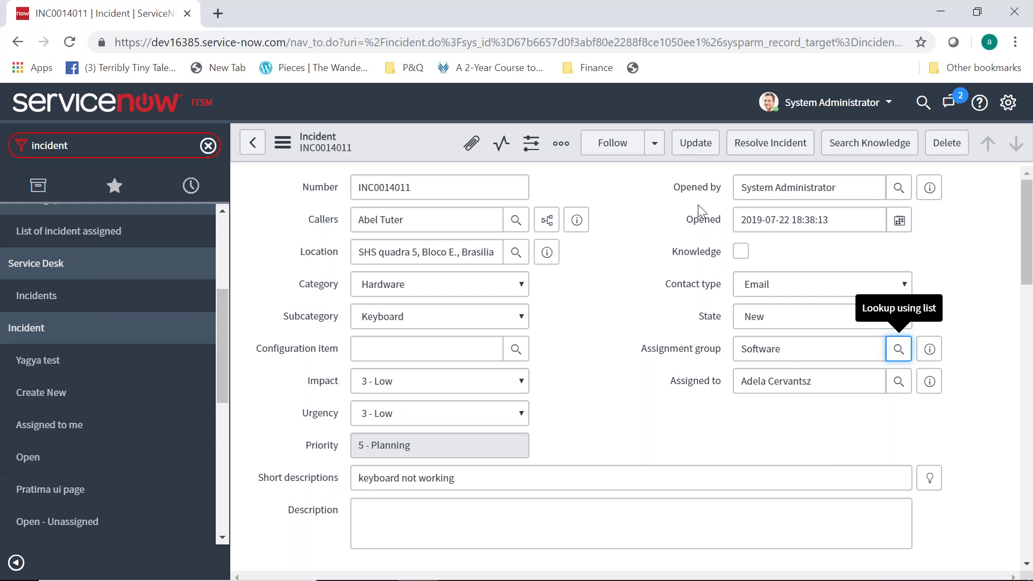
left_click(704, 150)
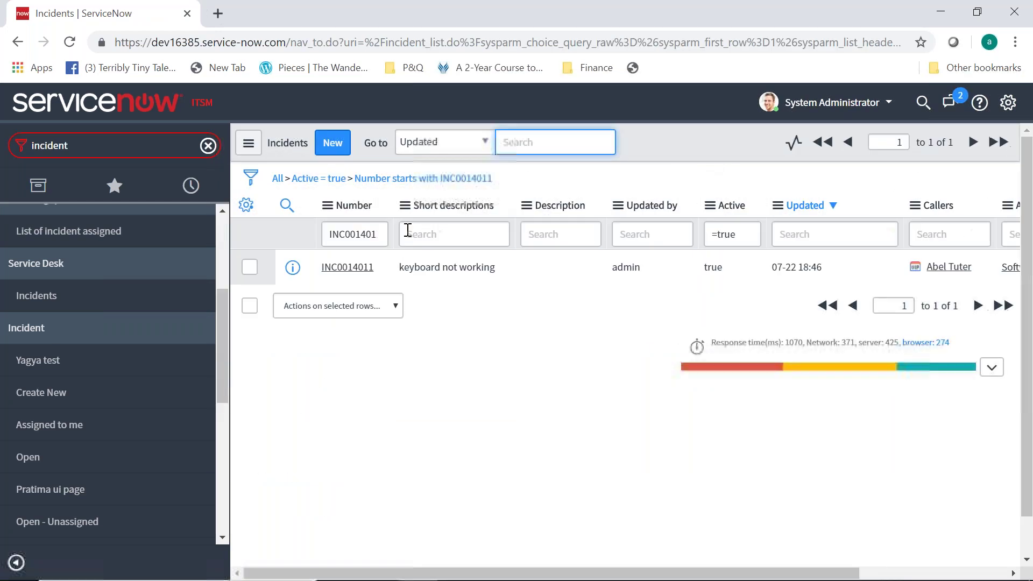
Step: Reopen the updated incident and clear the person it is assigned to
left_click(360, 269)
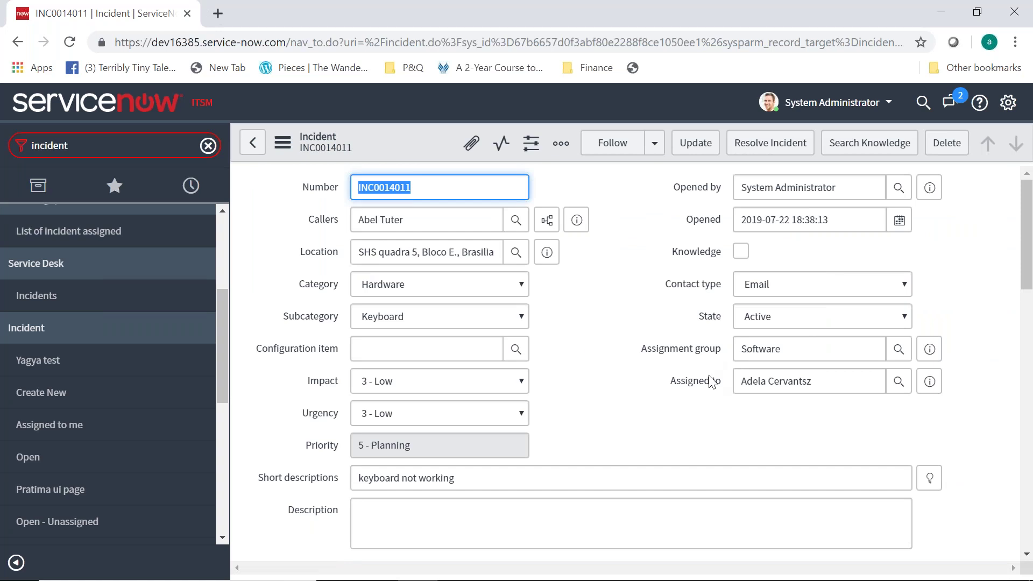
left_click(775, 381)
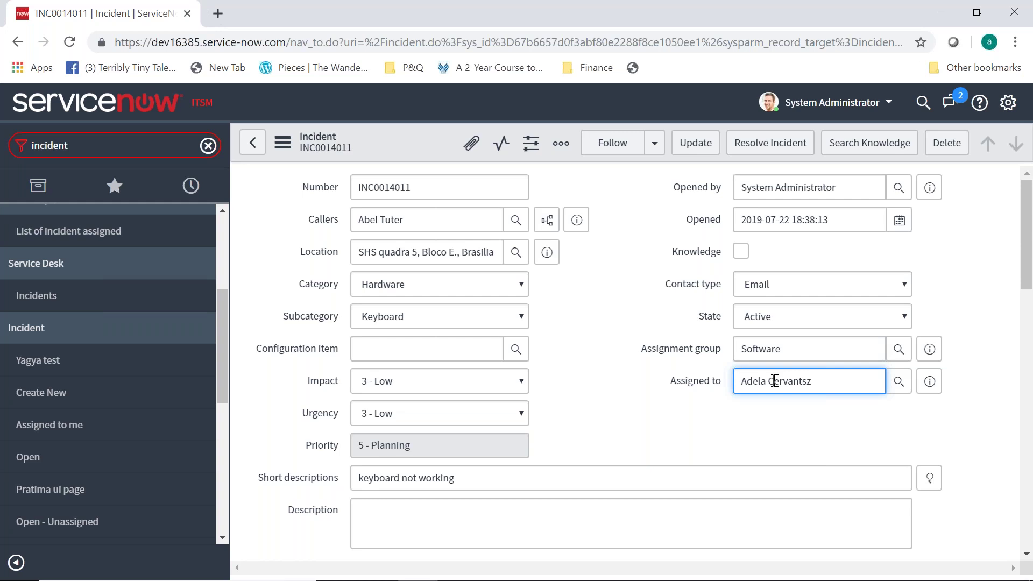
left_click(648, 437)
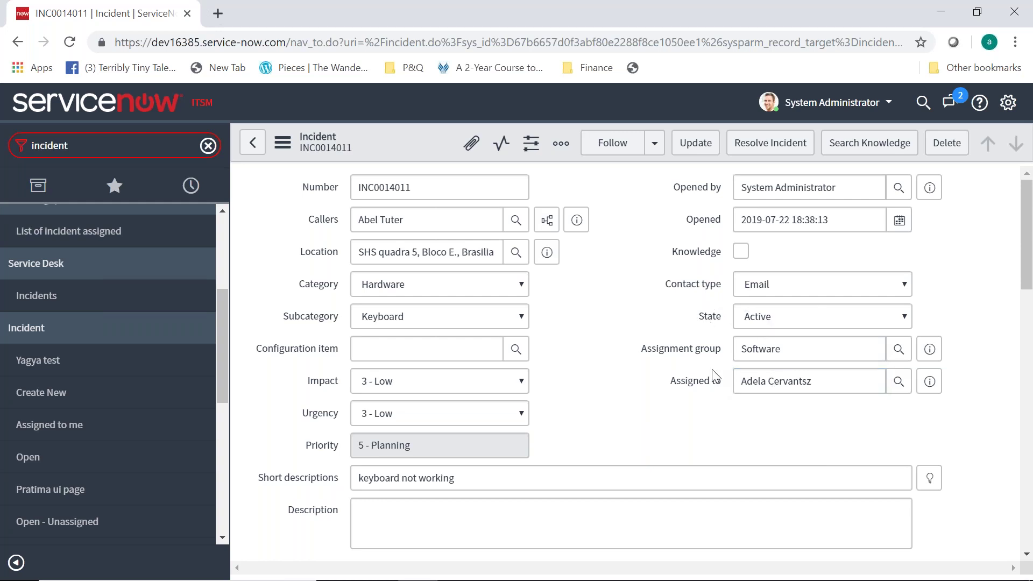
left_click(788, 383)
key("ctrl+a")
key("BackSpace")
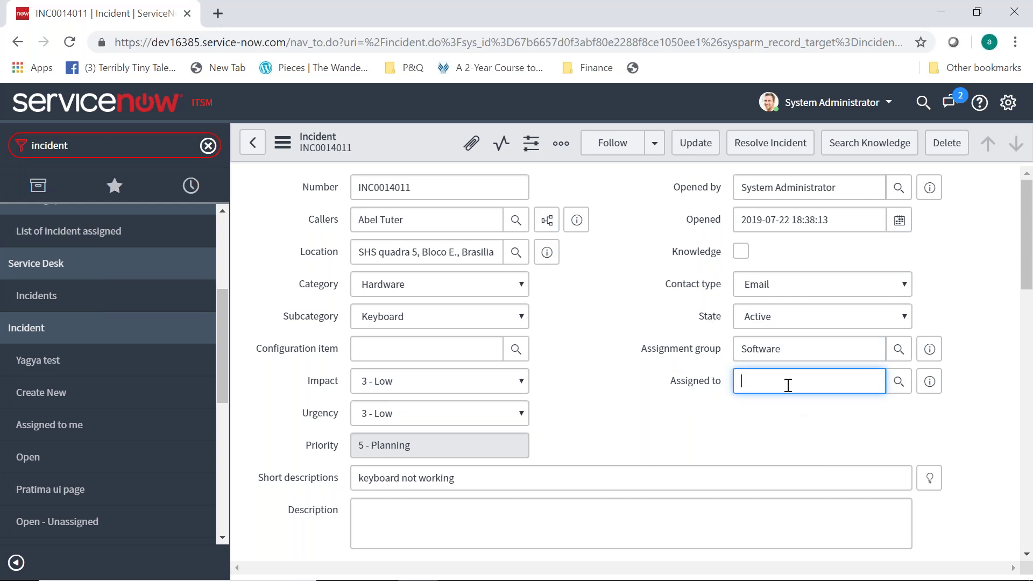
type("David Loo")
key("ctrl+a")
key("BackSpace")
left_click(683, 383)
Step: Look through the user lists offered for the assignee and for the caller, closing each without choosing anyone
left_click(907, 382)
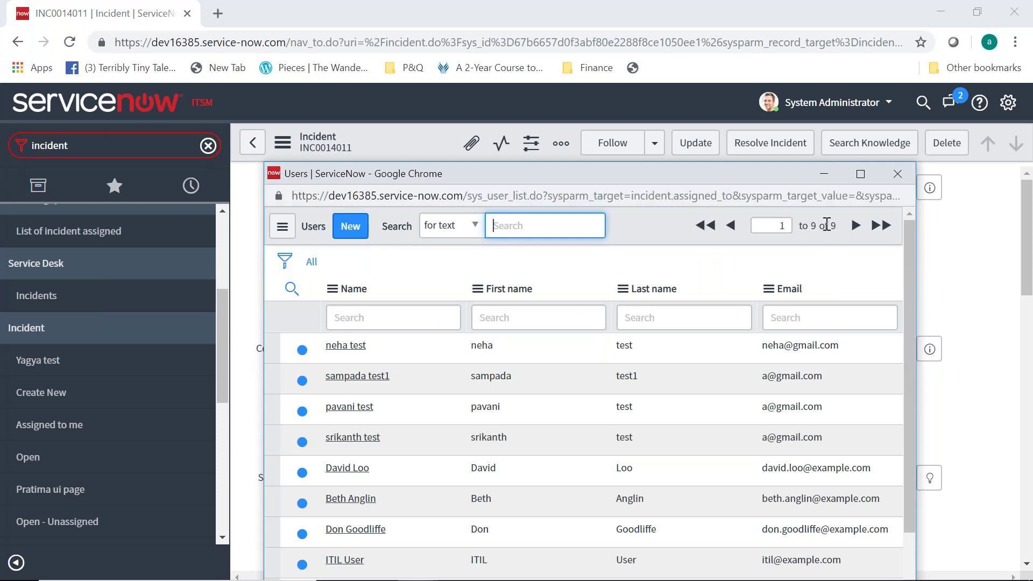
left_click(896, 174)
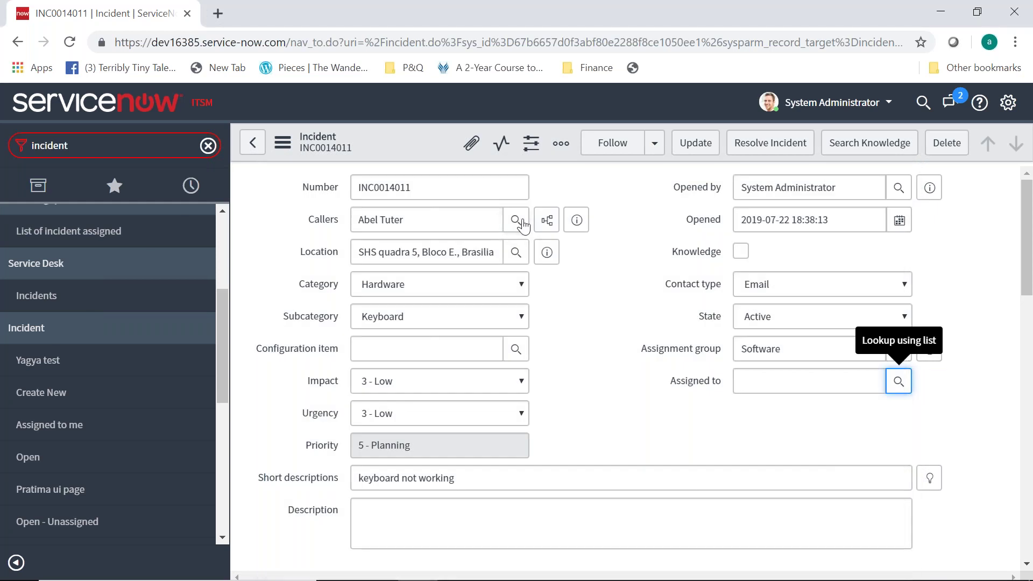
left_click(516, 219)
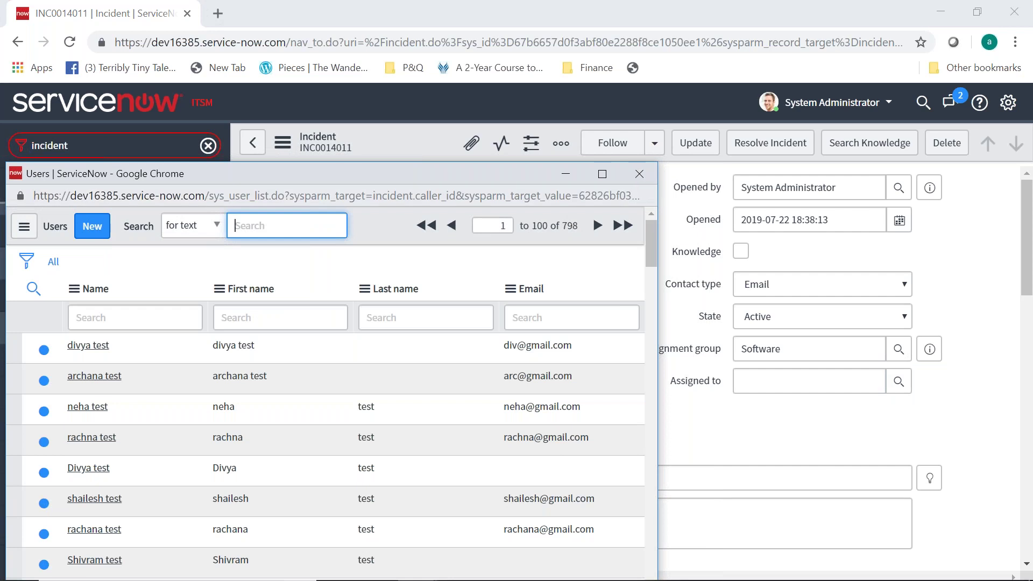
left_click(639, 173)
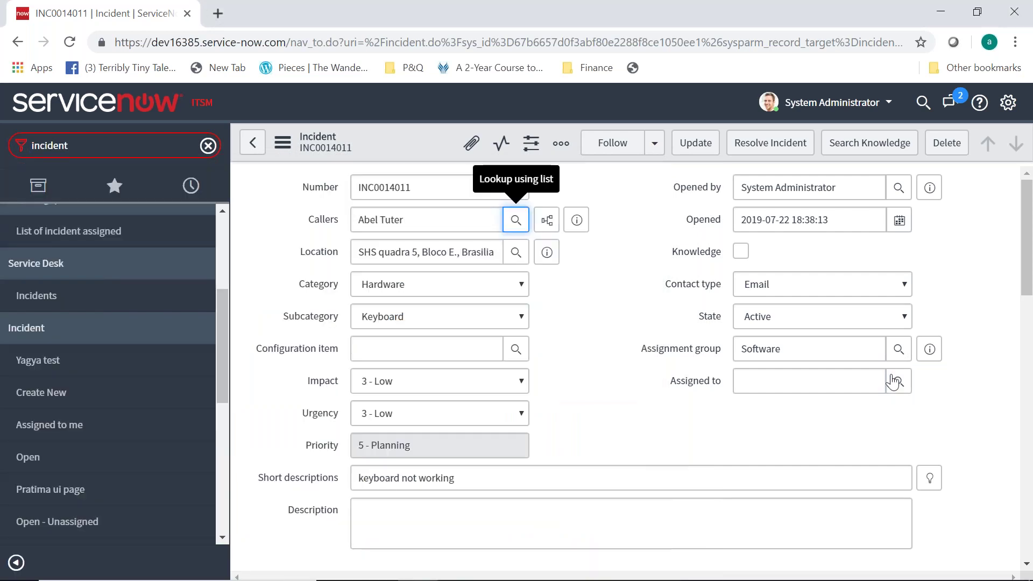
Step: Pick the third user in the assignee lookup list as the assigned person and save the incident
left_click(898, 381)
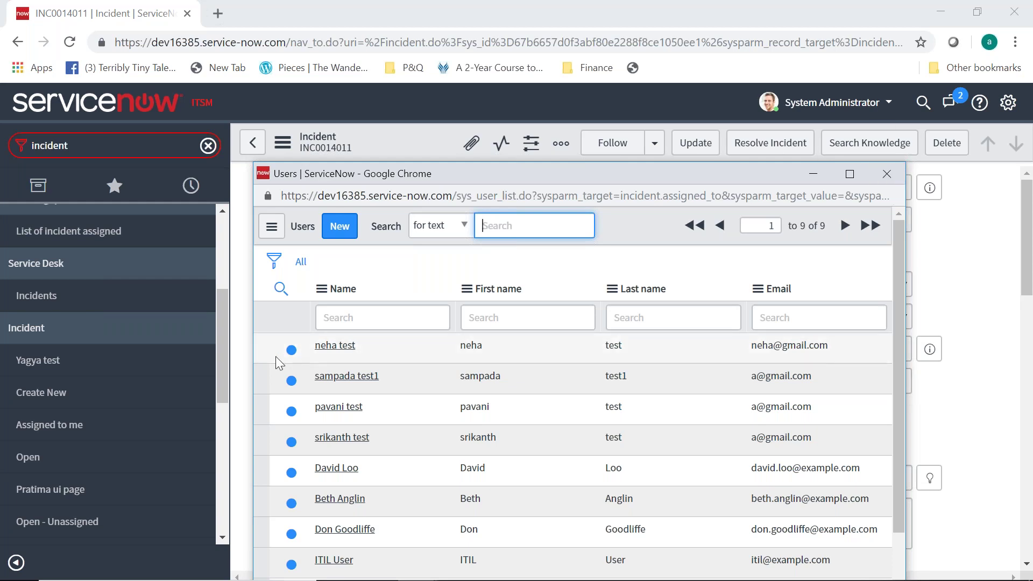
left_click(357, 406)
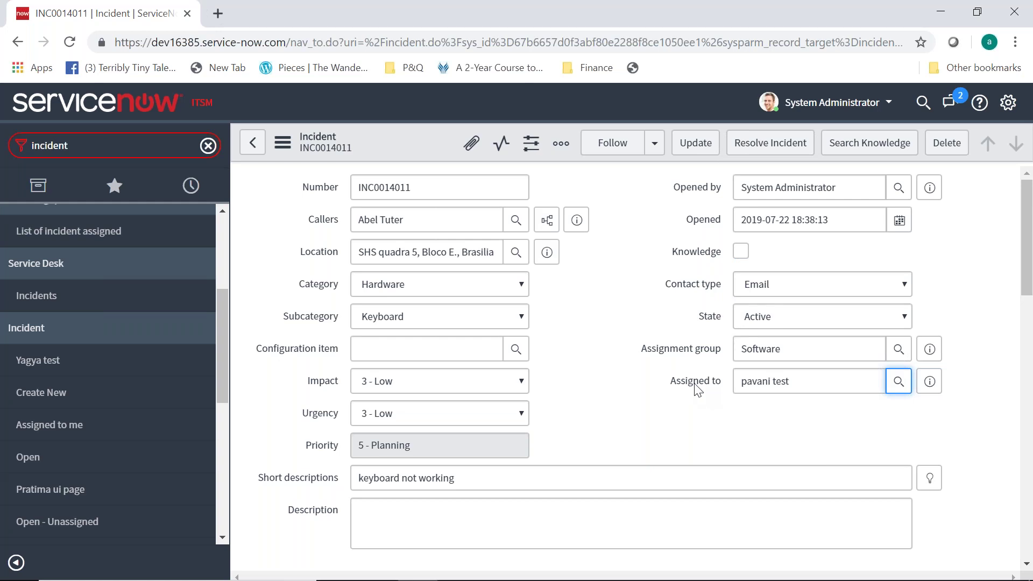
mouse_move(697, 389)
left_click(691, 150)
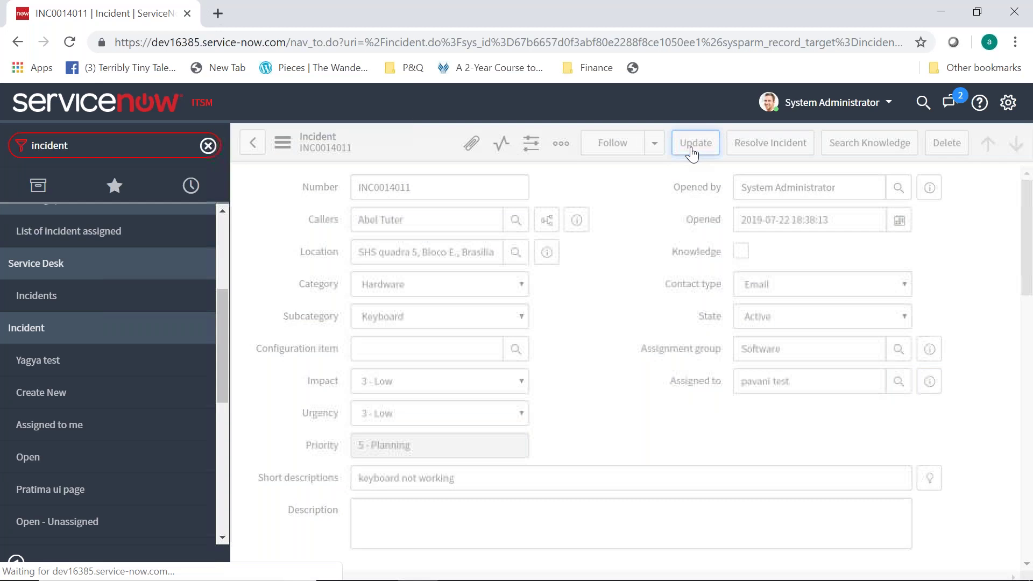
Step: Reopen the incident and highlight its Work notes and Additional comments fields
left_click(334, 269)
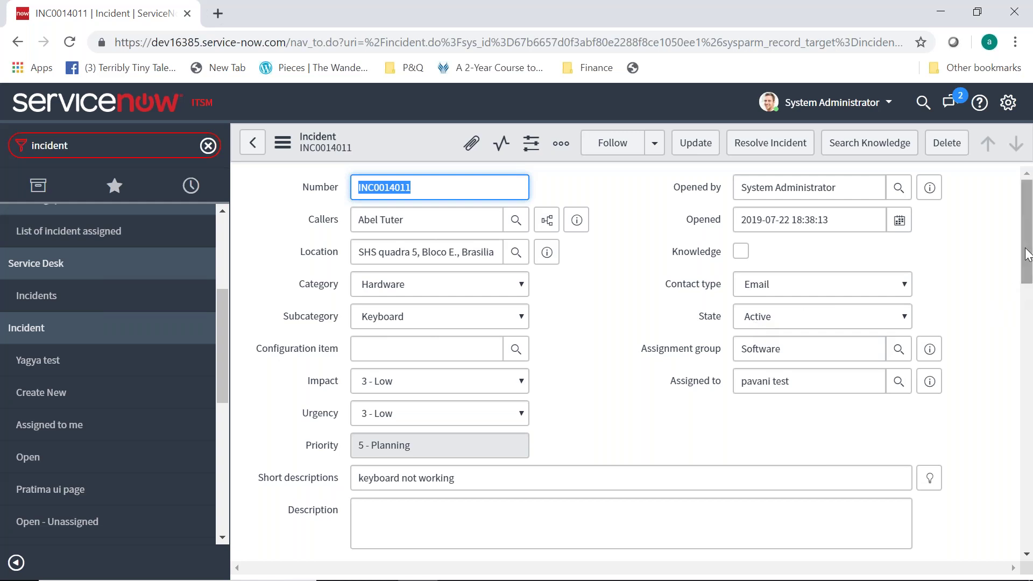
left_click_drag(1028, 252, 1030, 313)
scroll(624, 365, "down", 3)
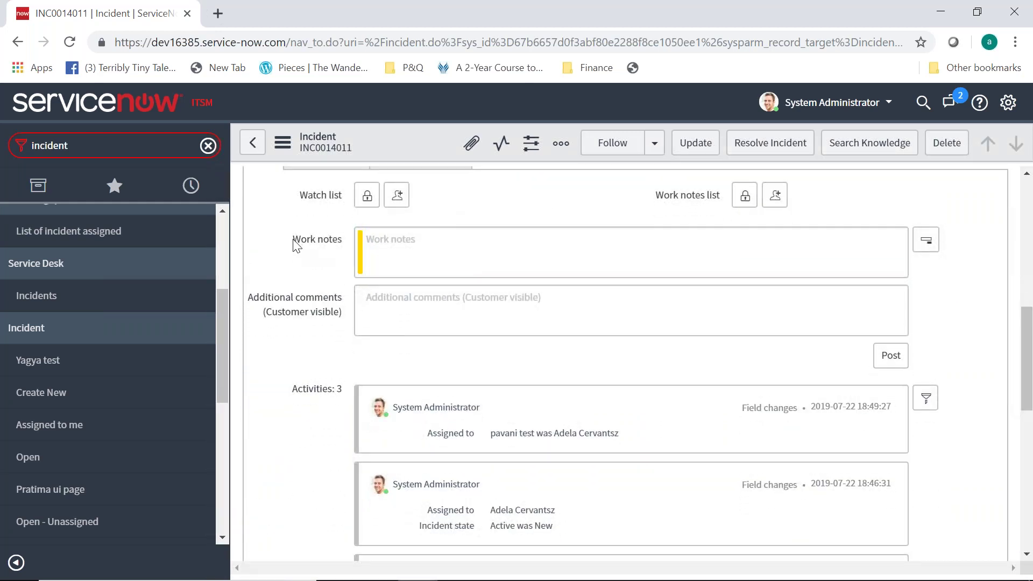
left_click_drag(292, 240, 350, 319)
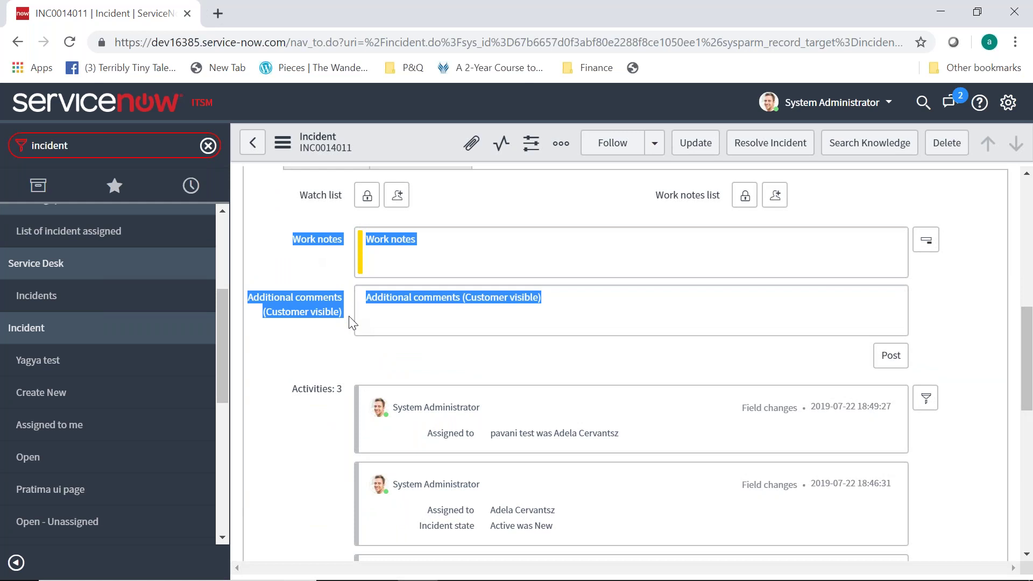
Step: Enter the work note "w1" and the customer-visible comment "a1", and update the incident
left_click(513, 244)
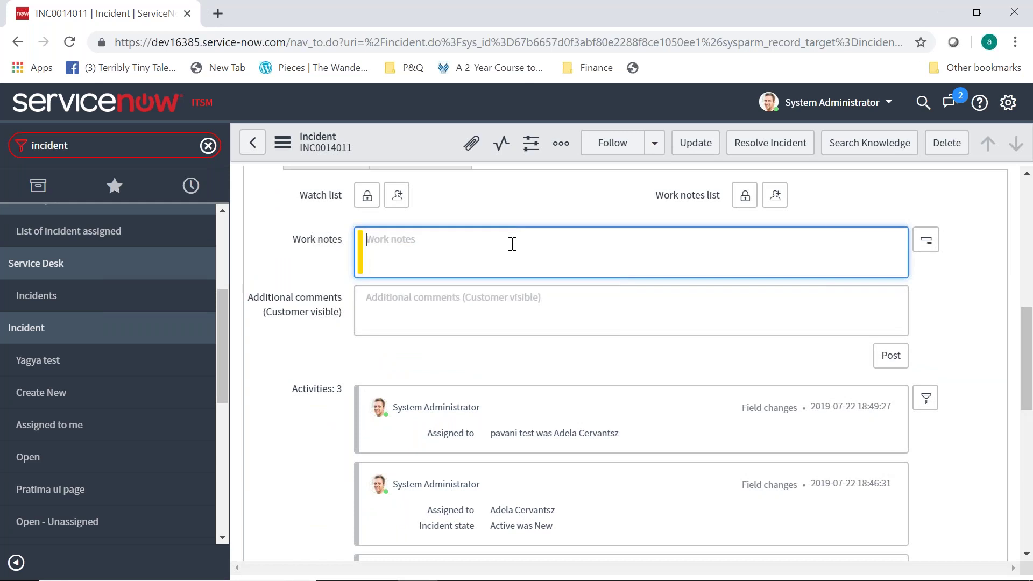
type("w1")
left_click(432, 304)
type("a1")
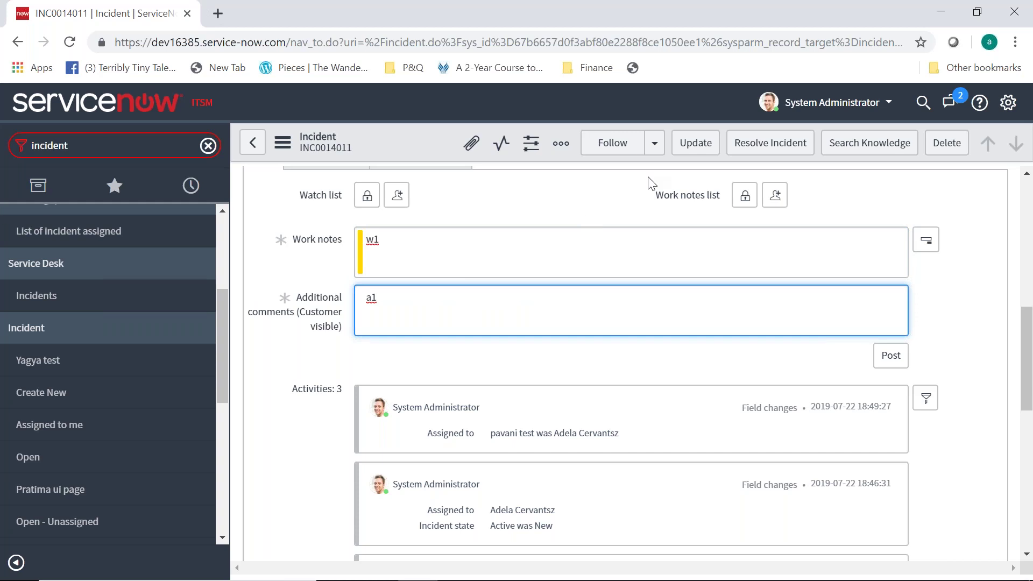
left_click(696, 143)
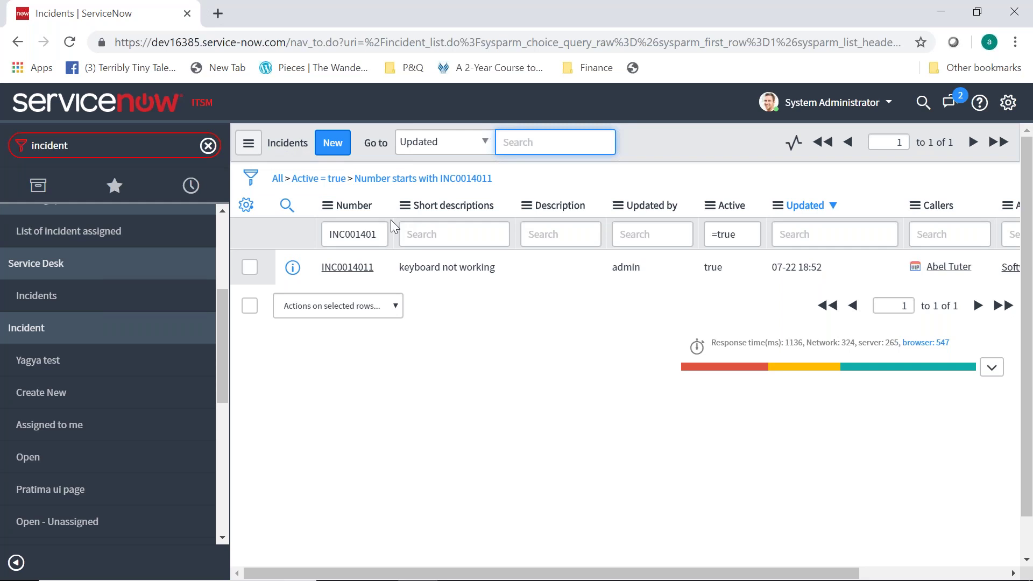
Step: Broaden the list to all active incidents and reopen the "keyboard not working" incident at its activity entries
left_click(333, 186)
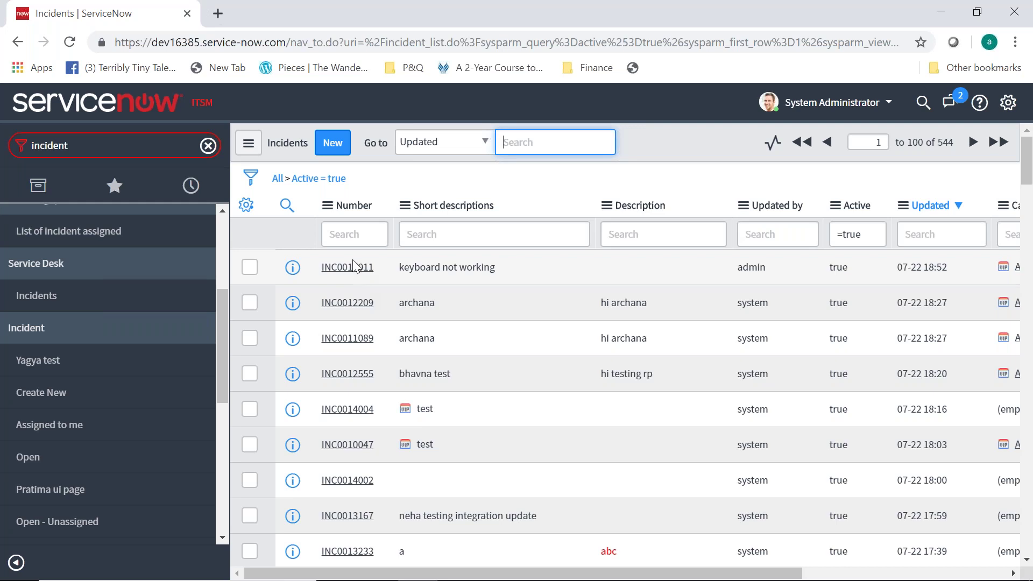
left_click(349, 268)
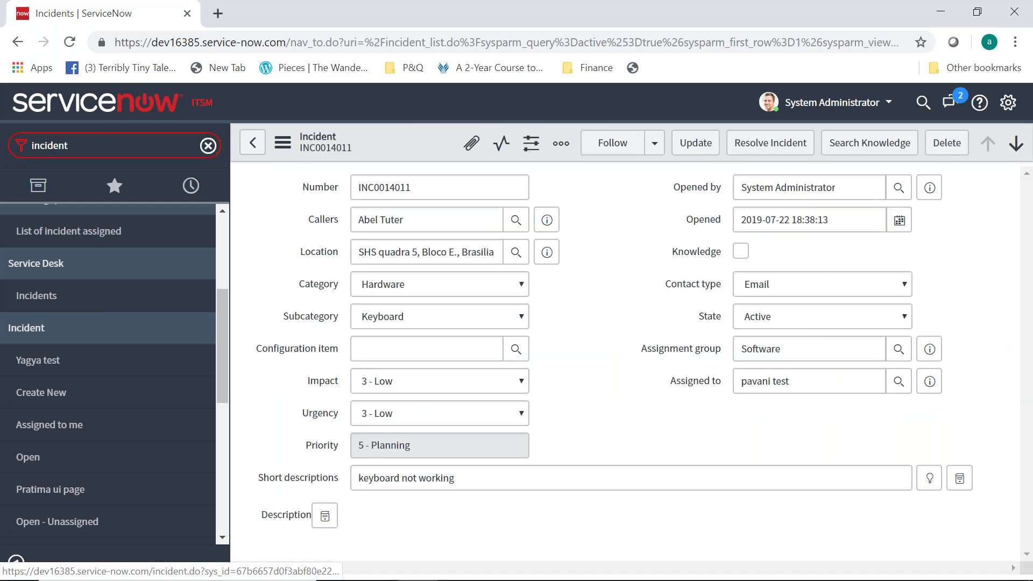
right_click(1031, 272)
left_click_drag(1030, 272, 1031, 357)
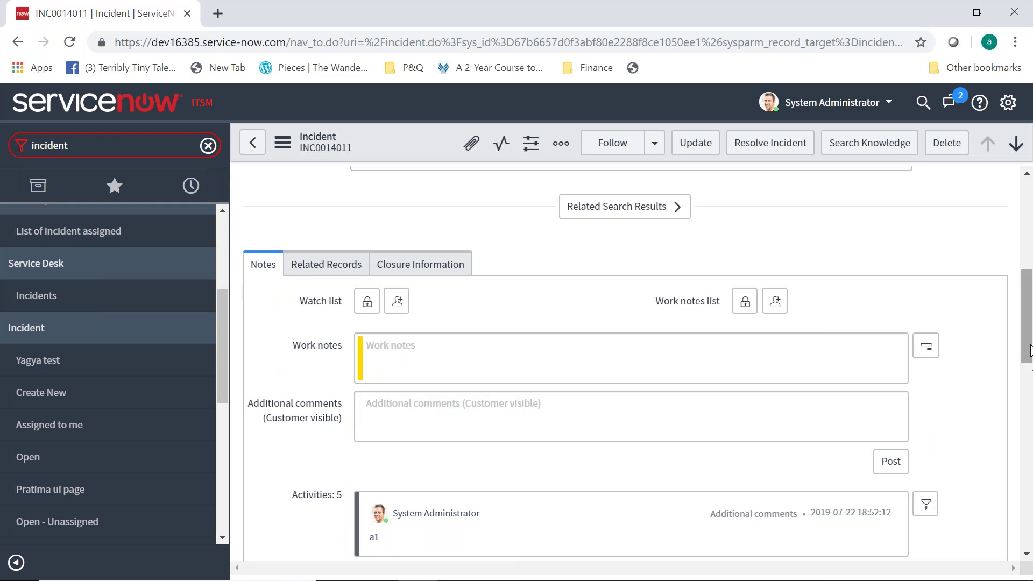
right_click(1029, 355)
left_click(1021, 458)
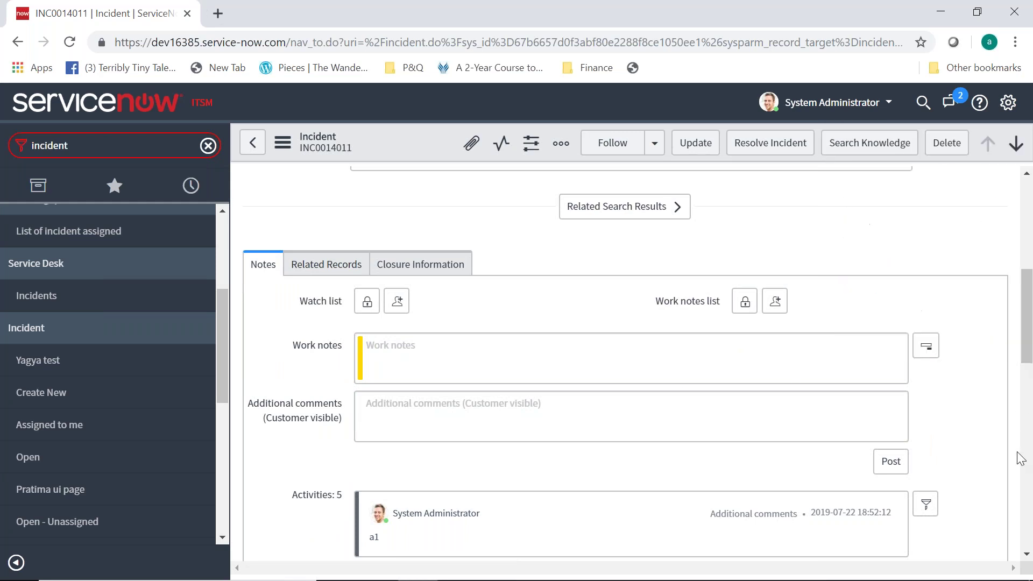
left_click_drag(1028, 276, 1028, 304)
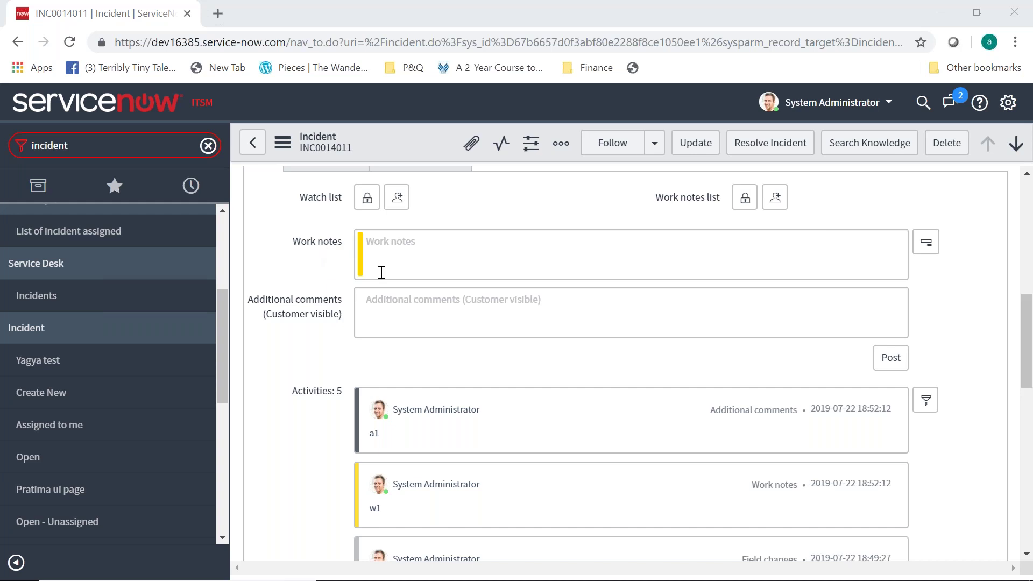
Step: Review the incident's main fields and its work notes, comments and activity section
left_click(1029, 329)
scroll(1029, 302, "up", 8)
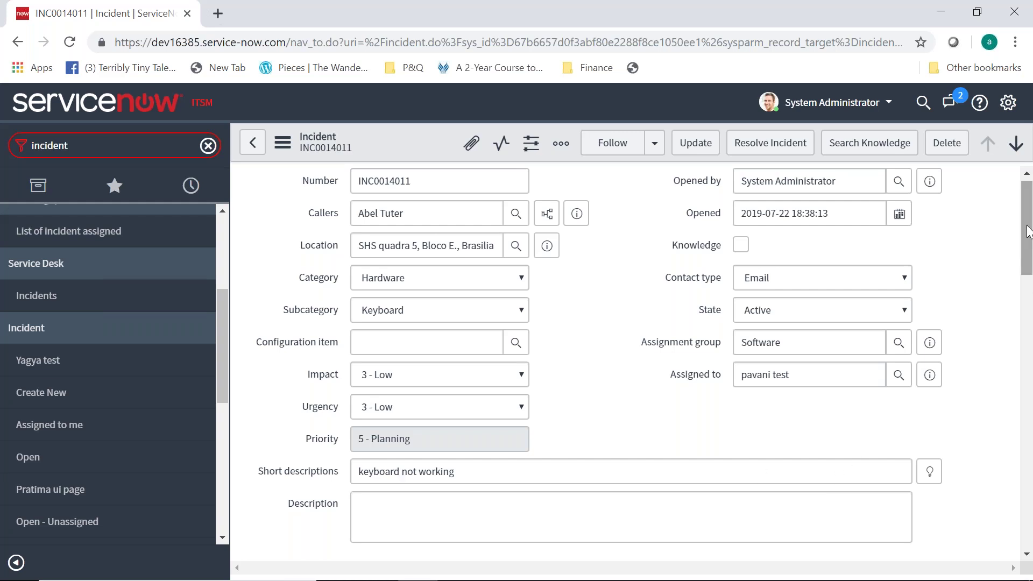
scroll(1028, 230, "down", 9)
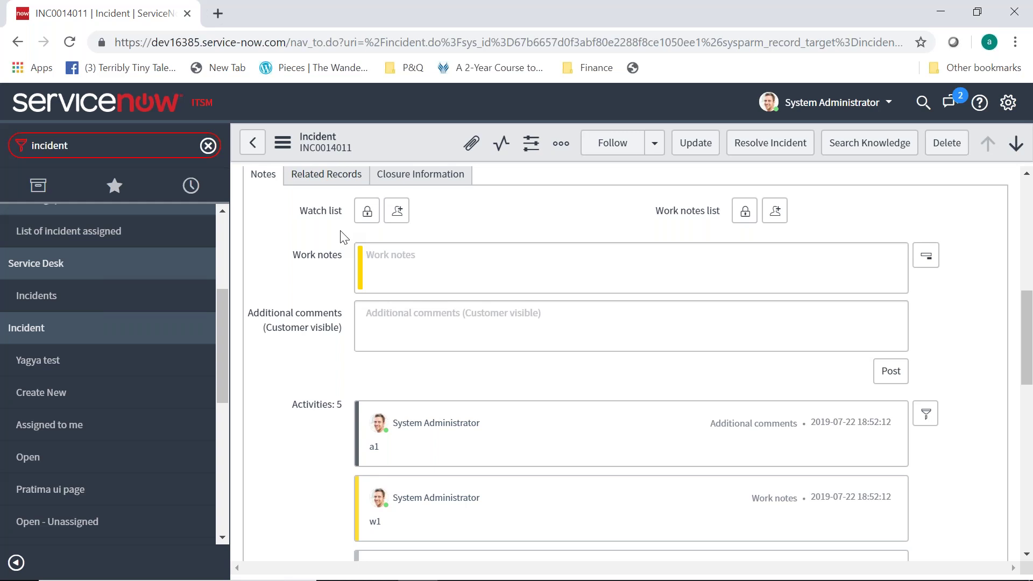
left_click(391, 260)
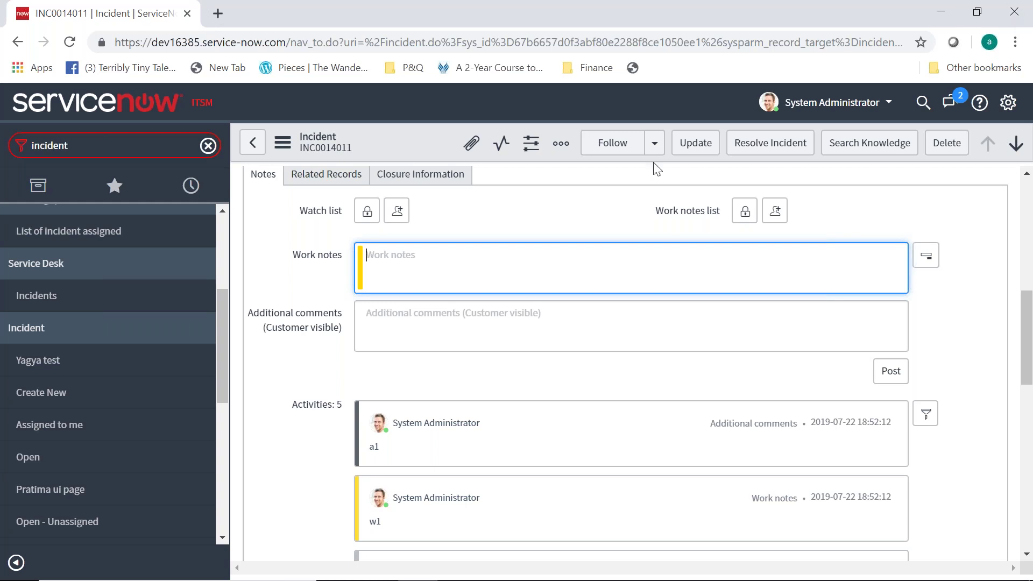
Step: Switch to Notepad, write "reference" and "journal" on separate lines, and minimise the window
mouse_move(334, 578)
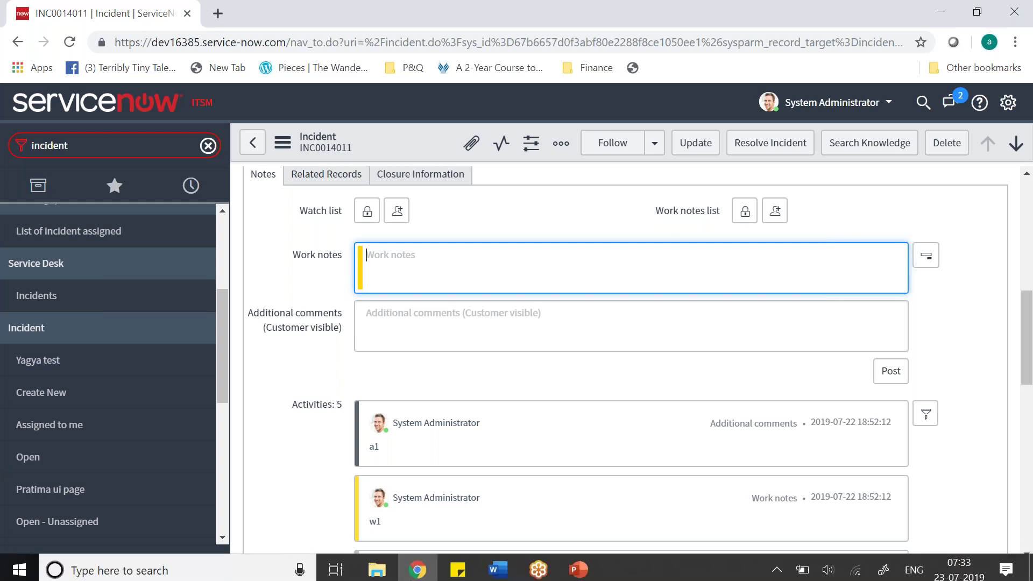
left_click(243, 572)
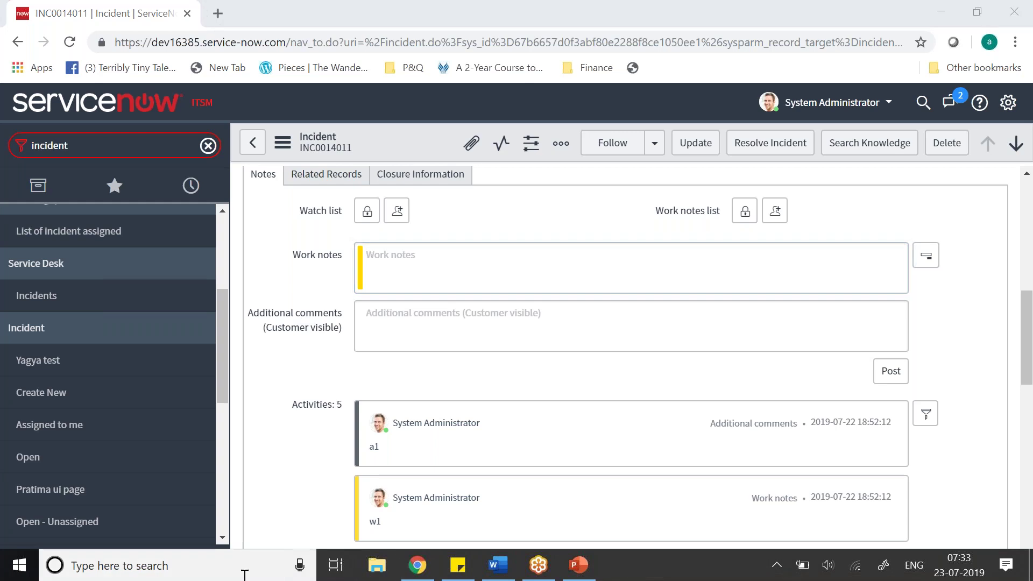
type("notepad")
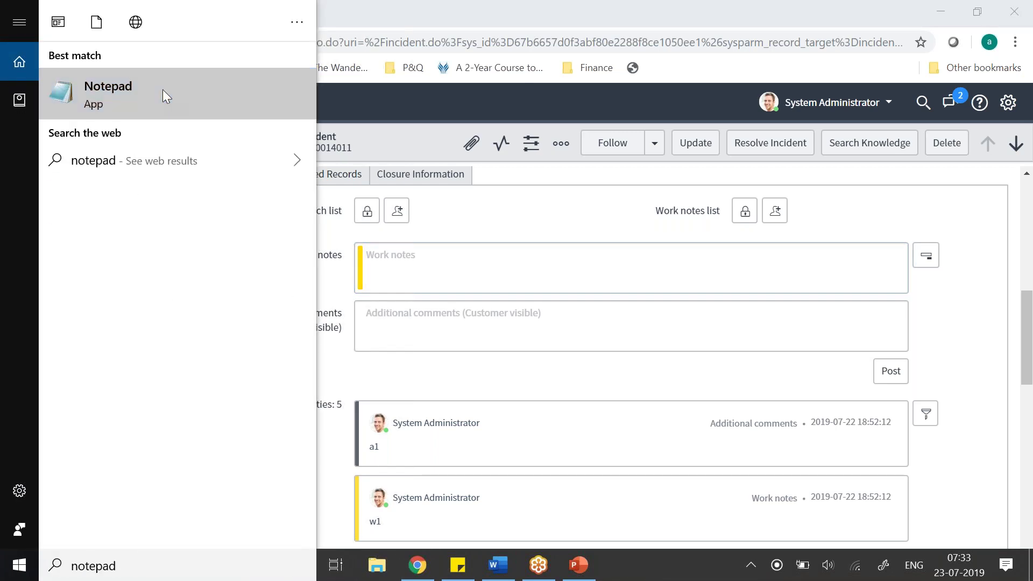
left_click(163, 90)
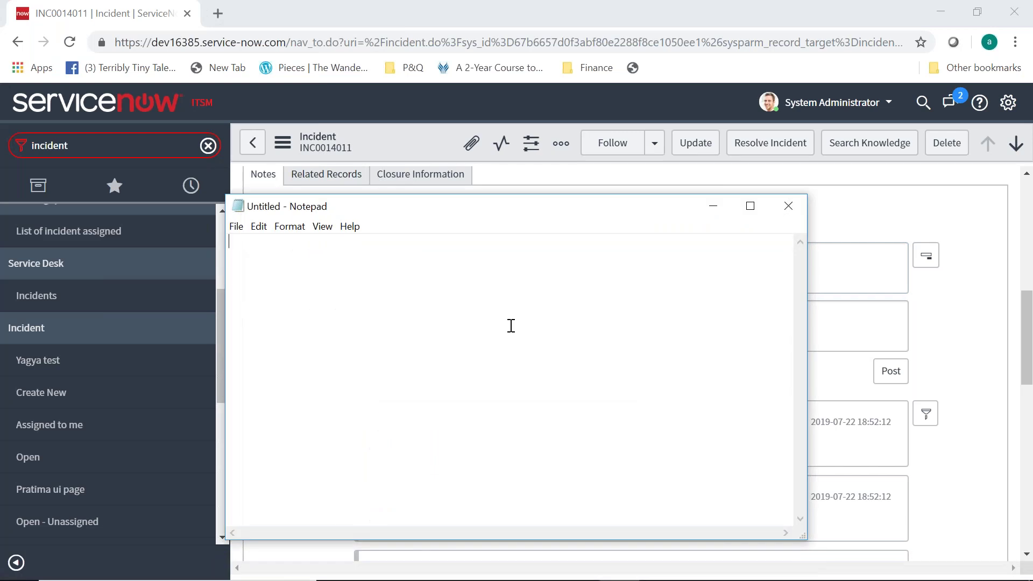
type("journal")
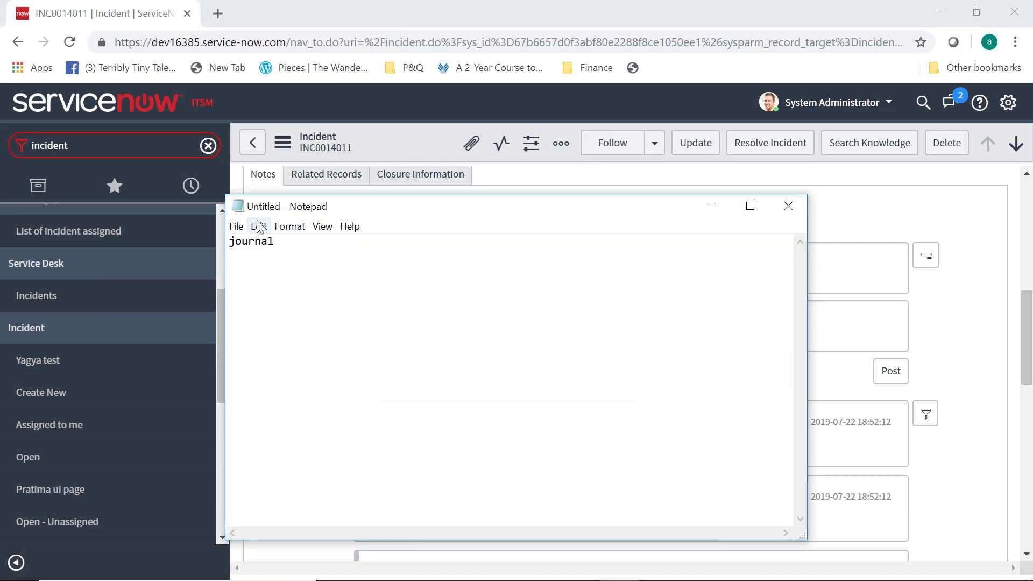
left_click(231, 241)
type("refere")
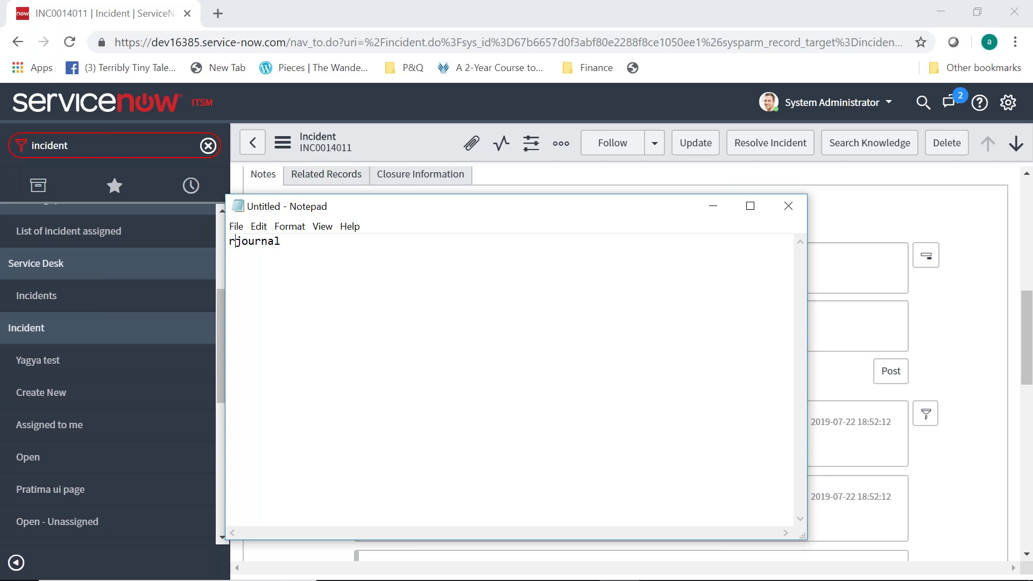
type("nce")
key("Return")
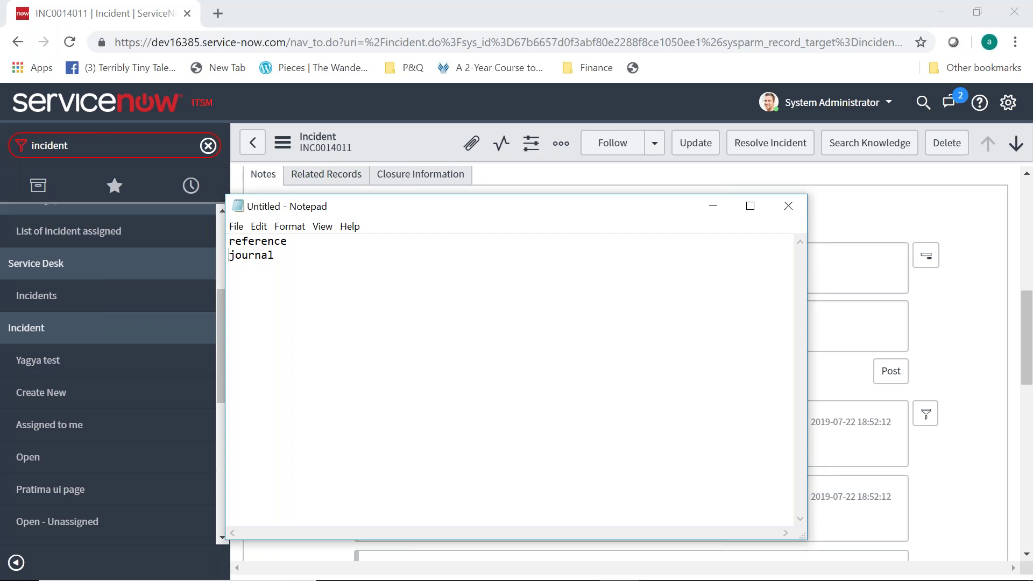
left_click(715, 209)
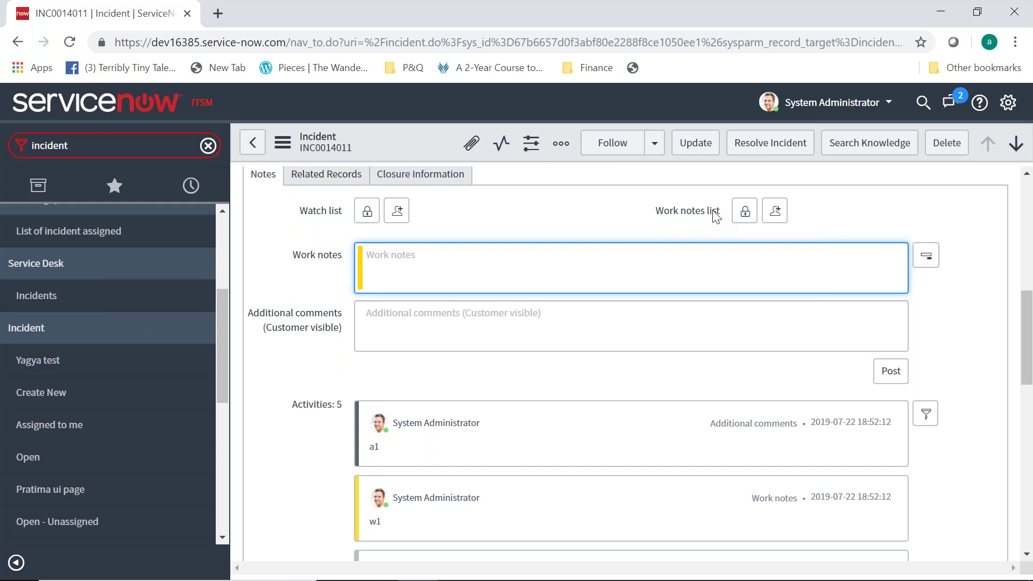
Step: Unlock the incident's Watch list and add the first two users from the user lookup
left_click(377, 215)
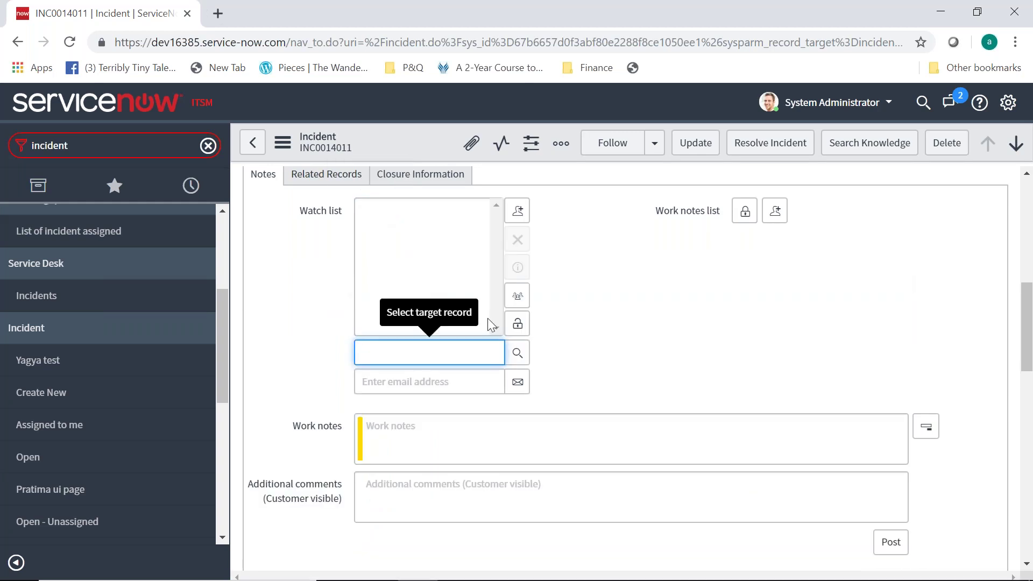
left_click(516, 354)
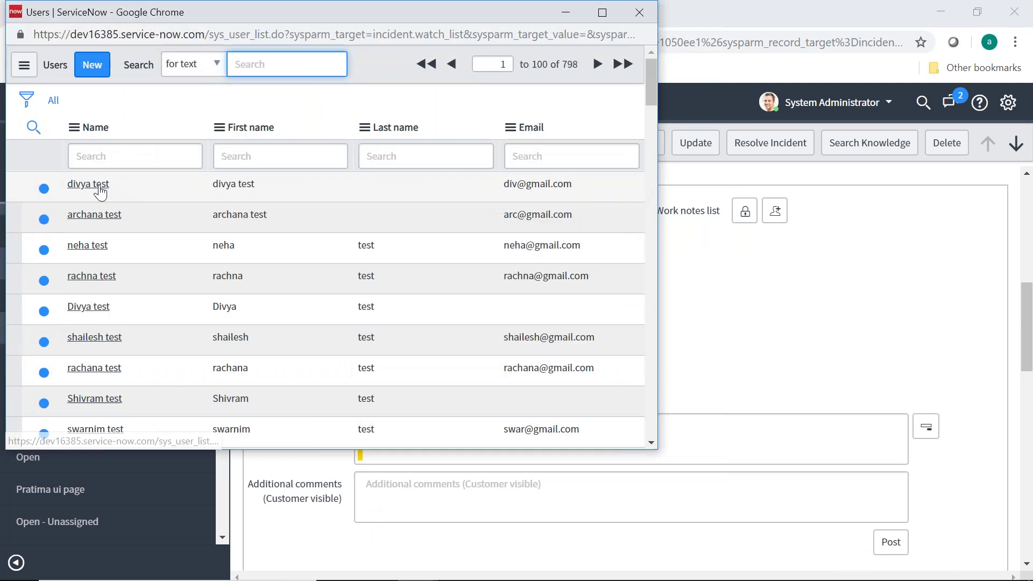
left_click(97, 186)
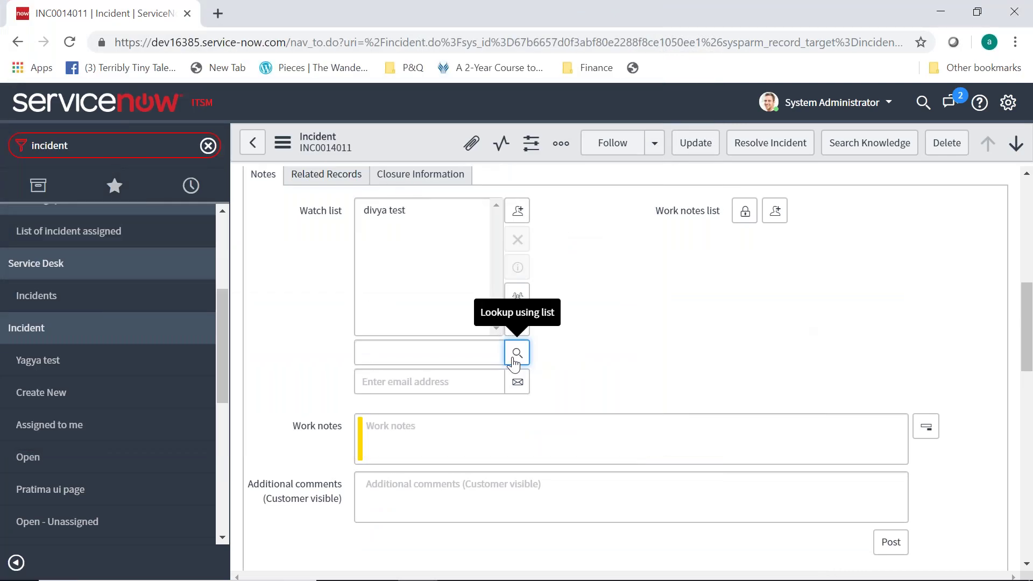
left_click(515, 361)
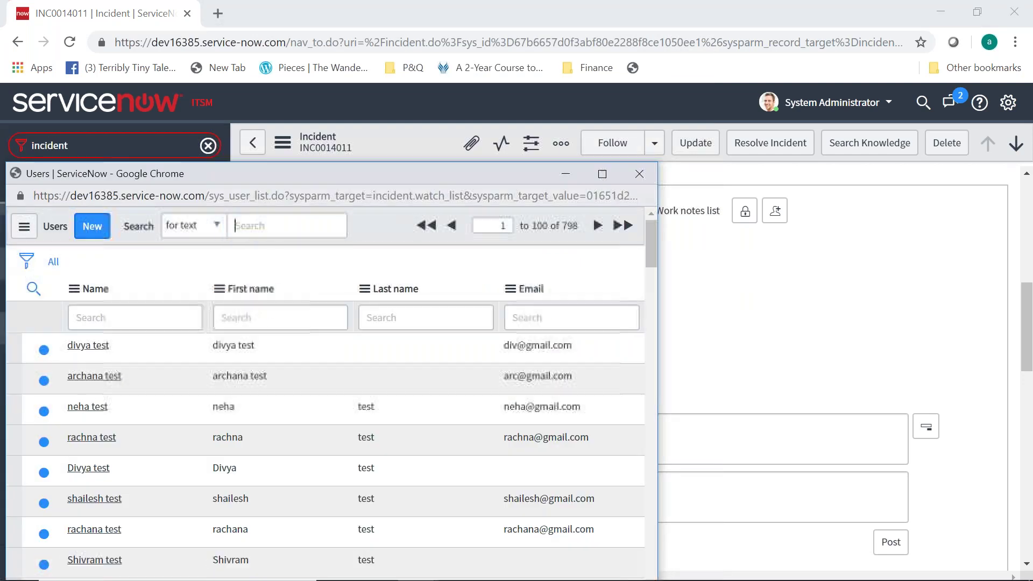
left_click(114, 376)
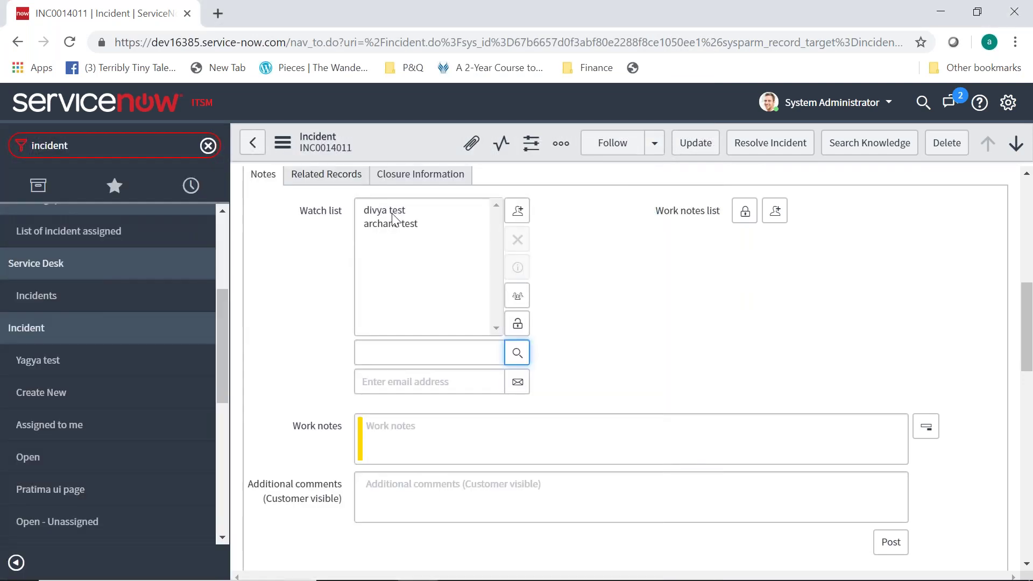
Step: Switch to Notepad, add "list" as a third line below "journal", and return to the incident
left_click_drag(1025, 331, 1031, 226)
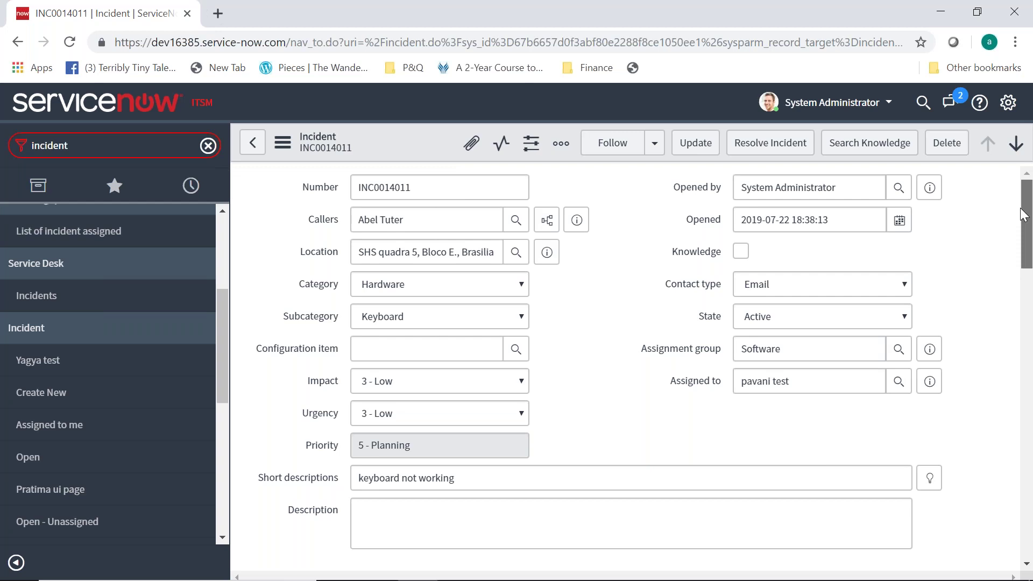
left_click_drag(1025, 214, 1029, 299)
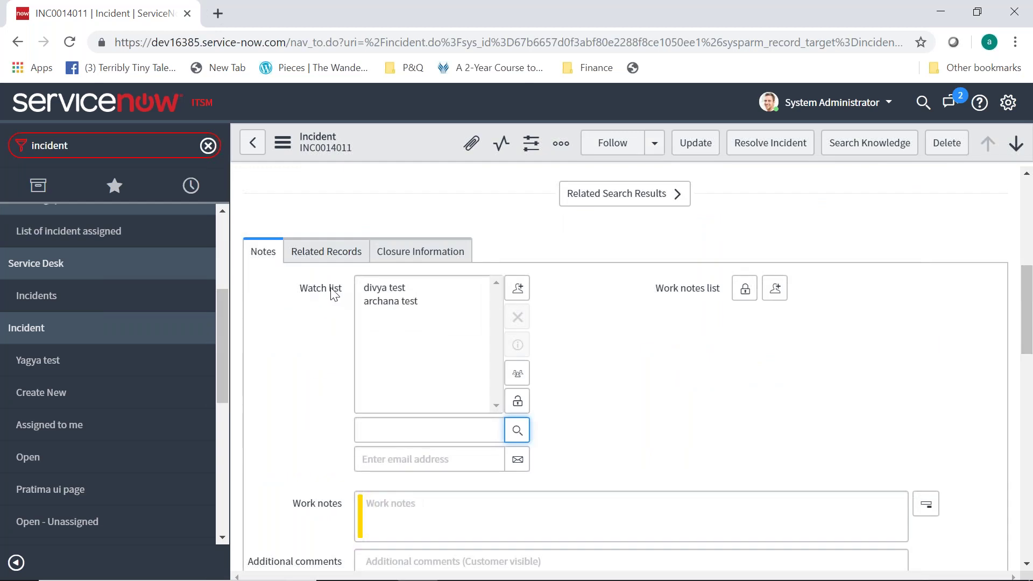
mouse_move(521, 576)
left_click(619, 565)
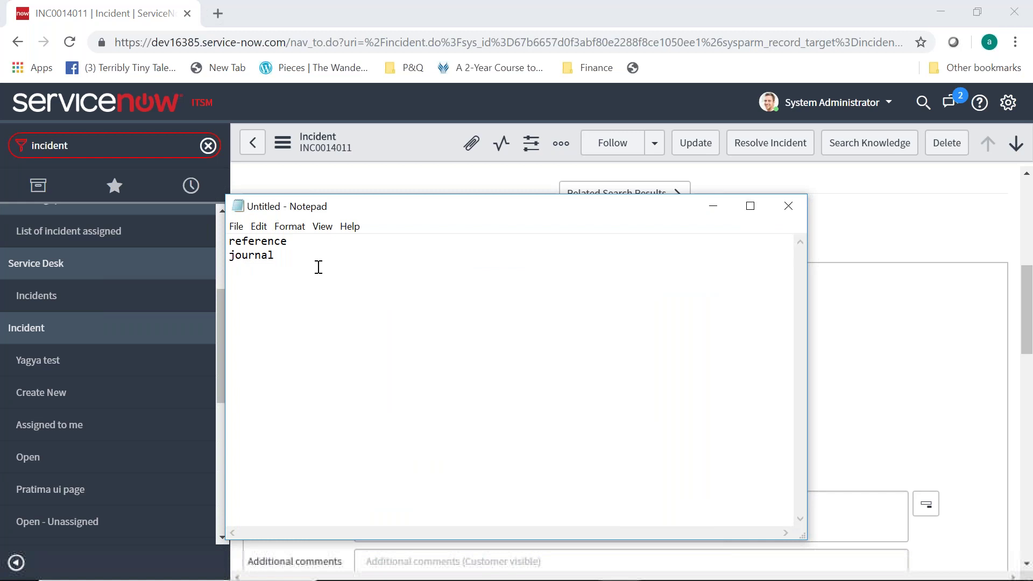
key("Return")
type("list")
key("alt+Tab")
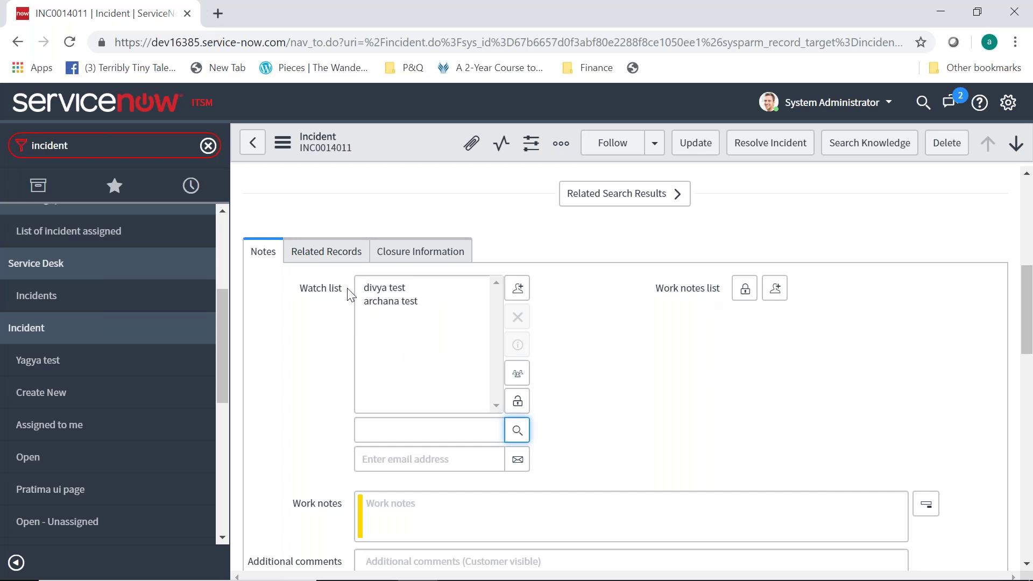
Step: Unlock the Work notes list without adding anyone and save the incident, keeping its form open
left_click(743, 289)
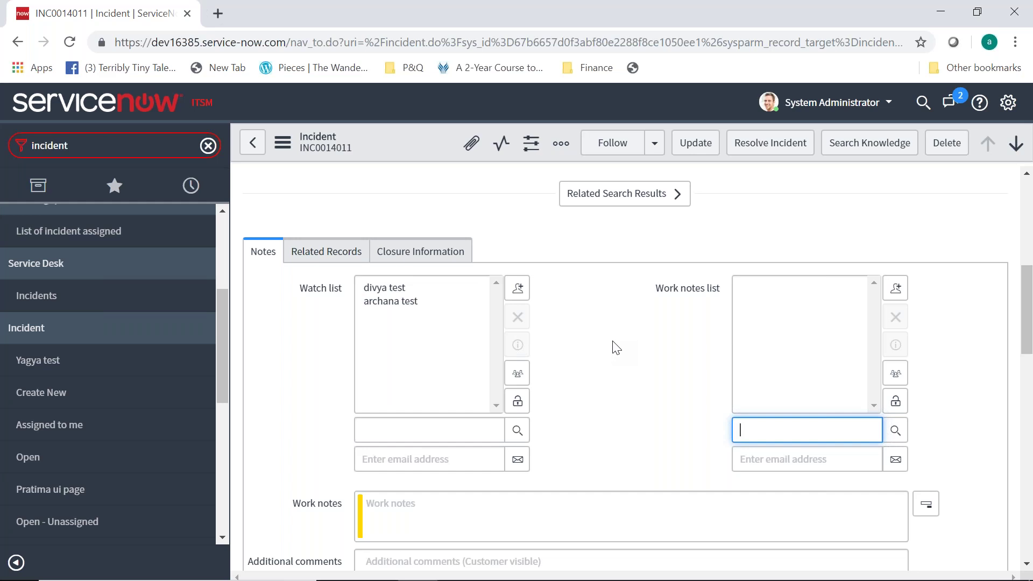
left_click_drag(1029, 350, 1030, 264)
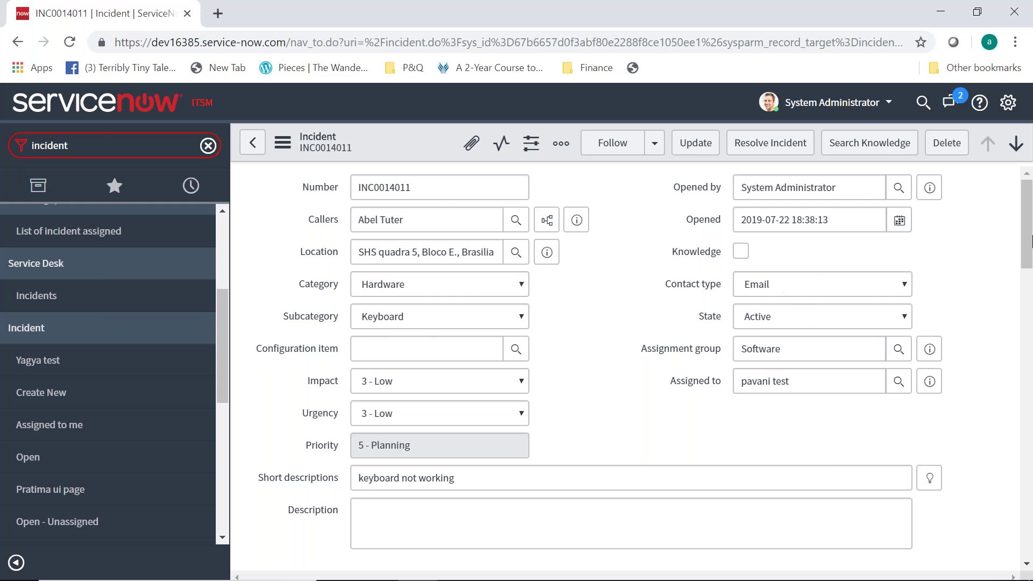
scroll(1031, 240, "down", 6)
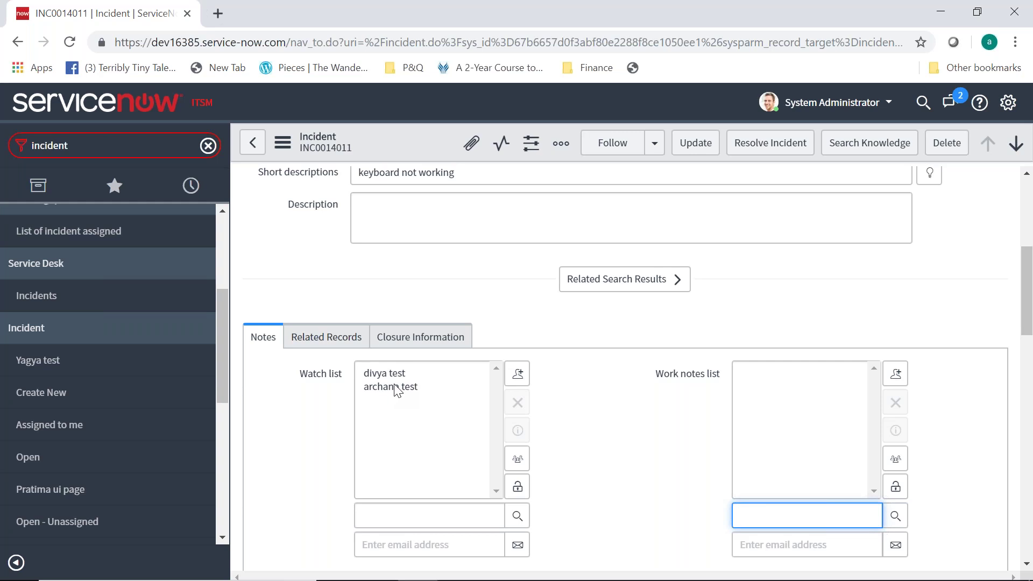
mouse_move(688, 372)
right_click(389, 139)
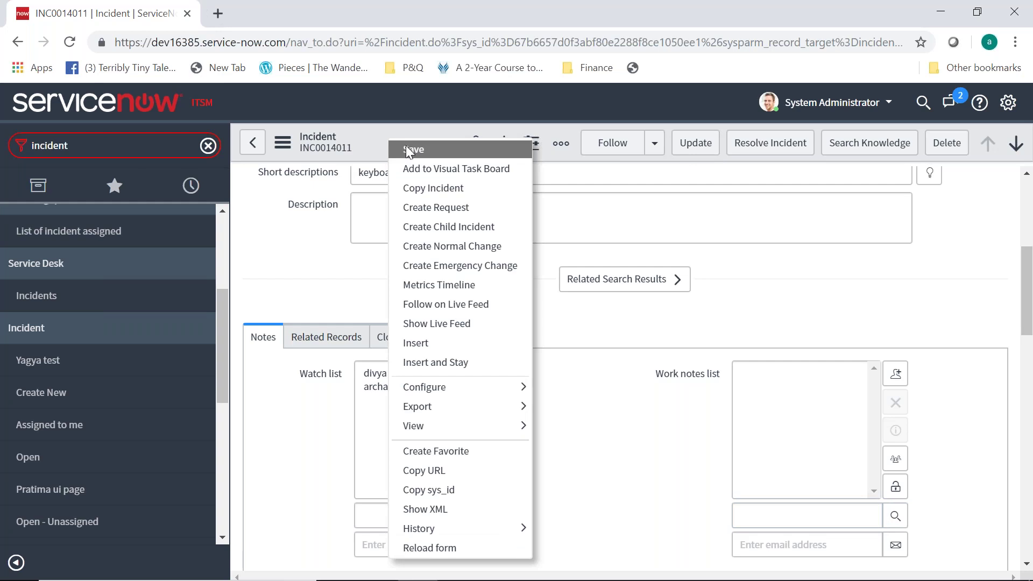
left_click(408, 148)
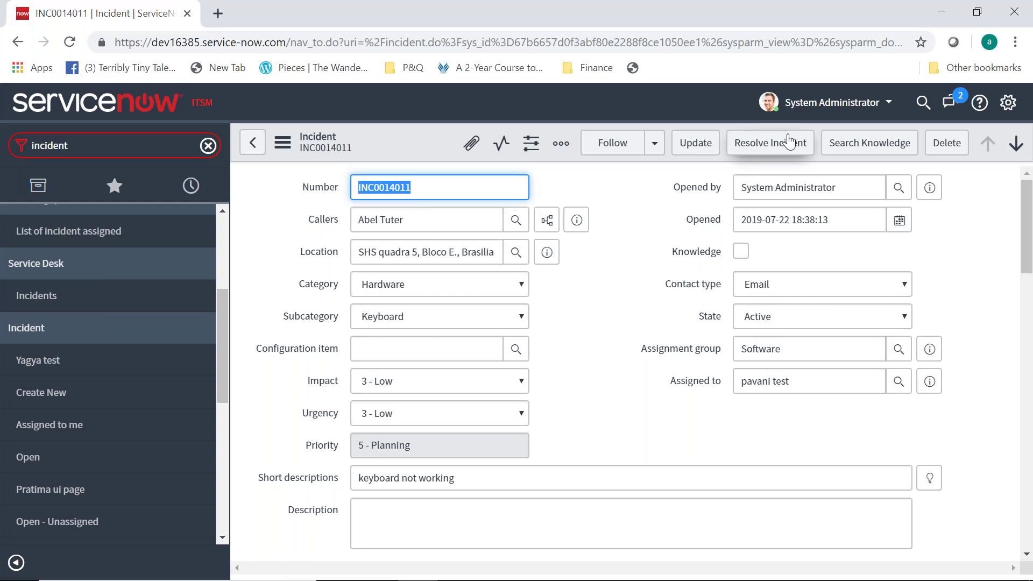
Step: Try to resolve the incident and bring its required Additional comments field into view
left_click(778, 147)
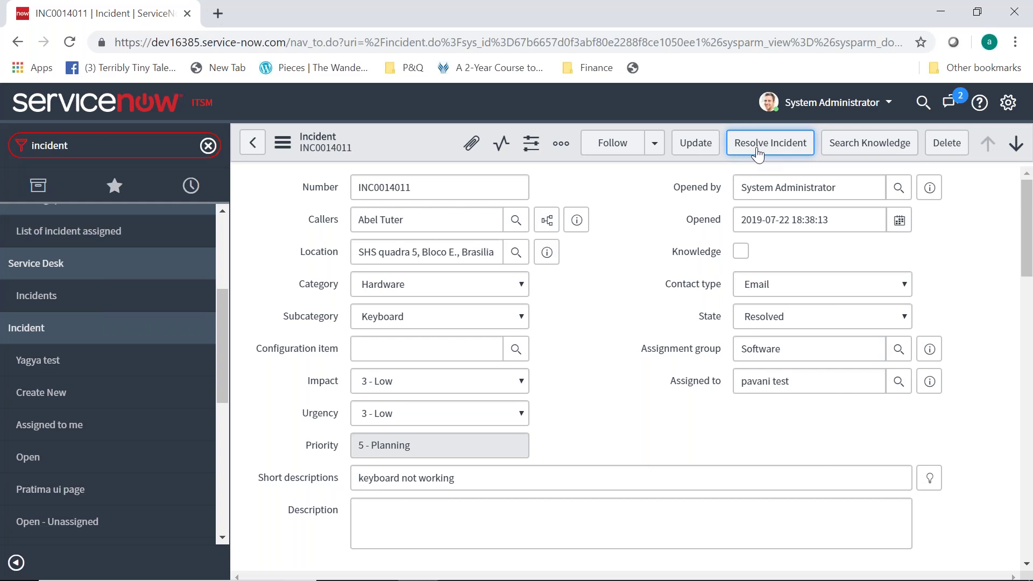
left_click(757, 155)
scroll(1031, 231, "down", 8)
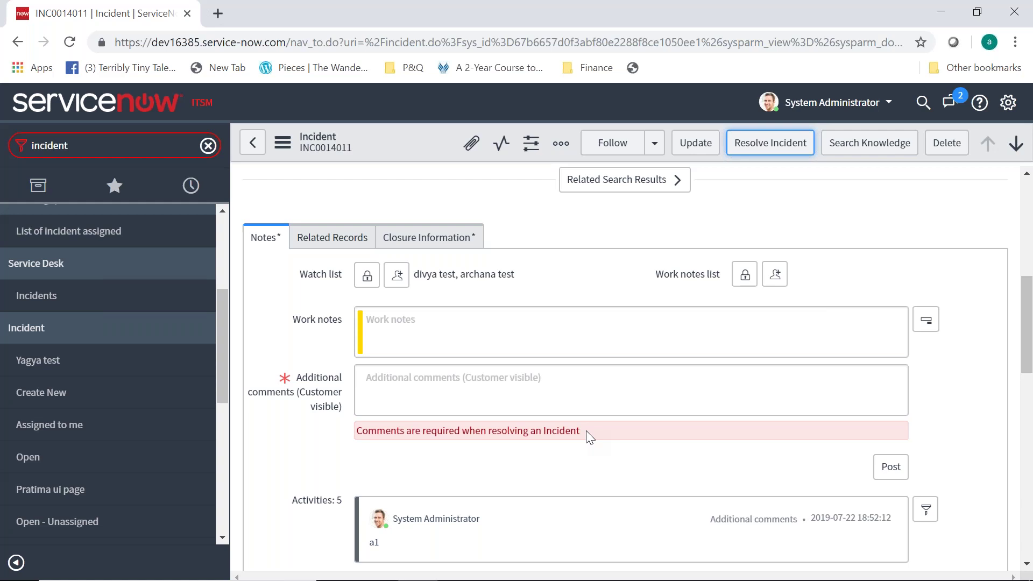
Step: Enter "I have replaced your keyboard, so closing the ticket." as the customer-visible comment and try resolving the incident again
left_click(491, 409)
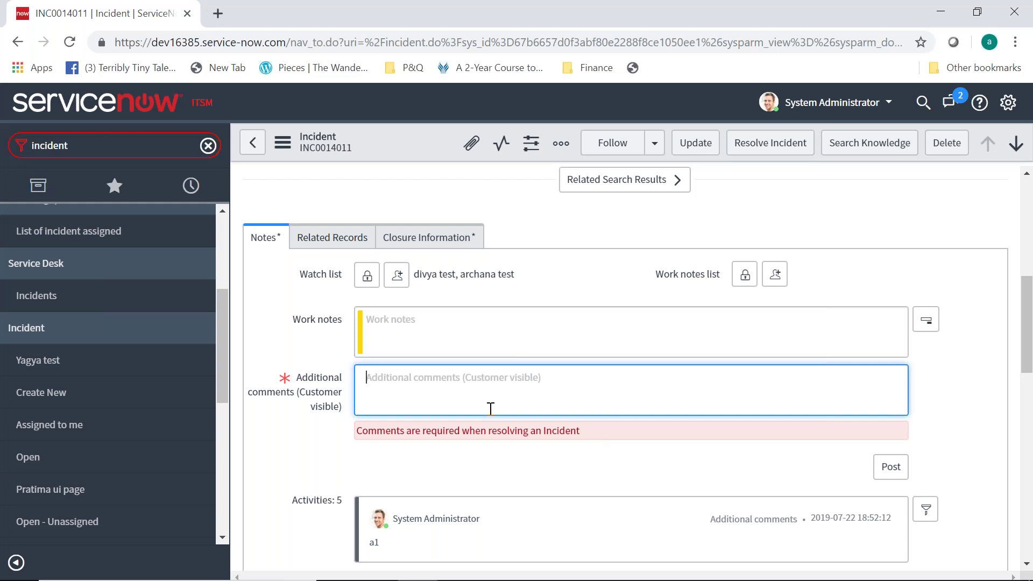
type("i hav")
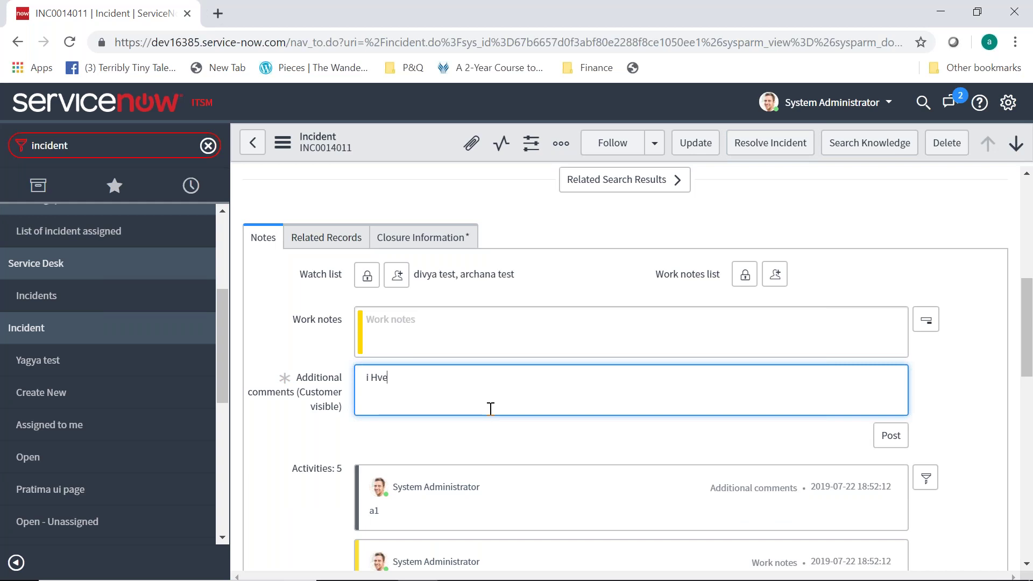
key("BackSpace")
key("BackSpace")
key("BackSpace")
key("BackSpace")
key("BackSpace")
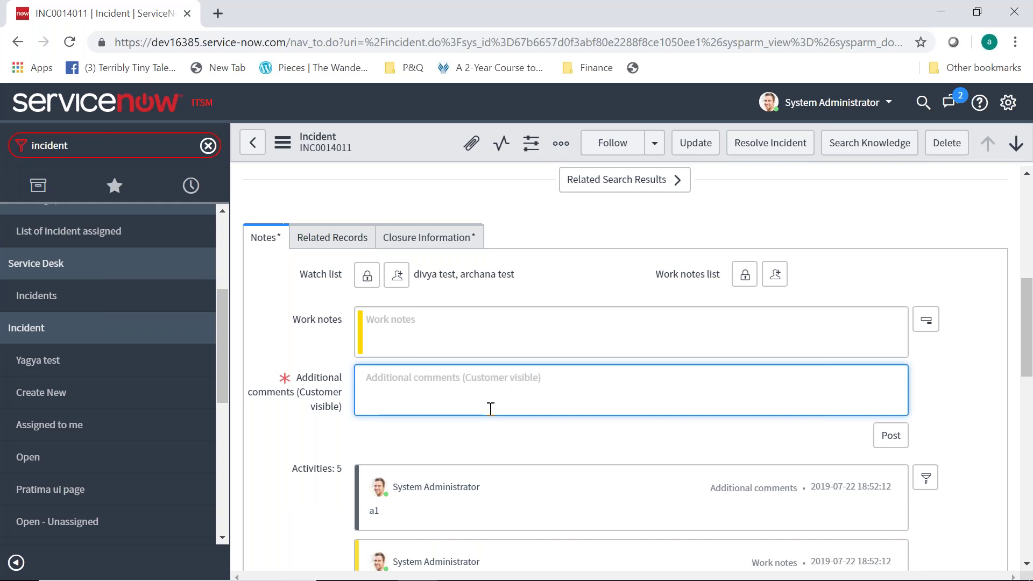
type("I have")
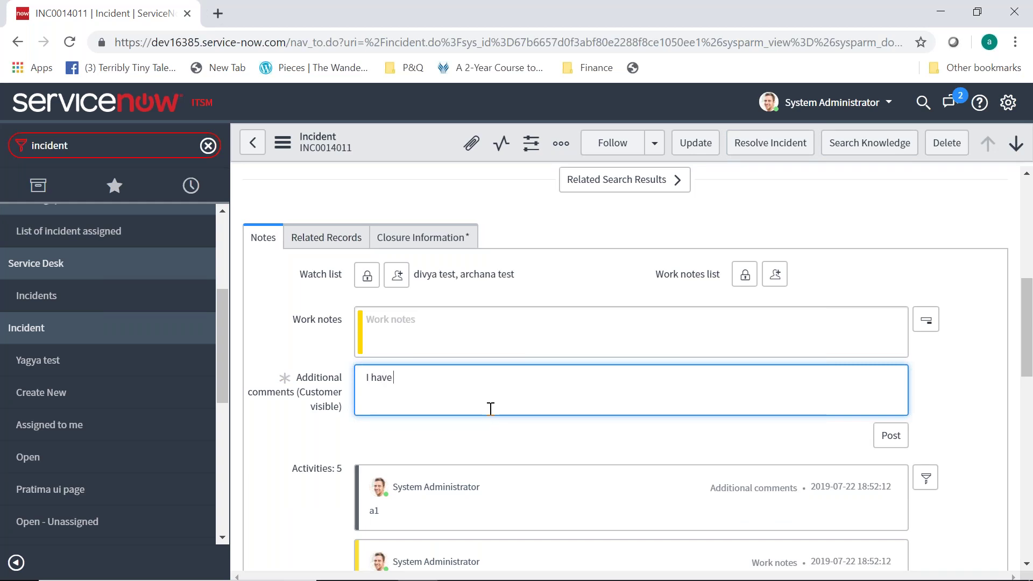
type(" replaced ypur keyb")
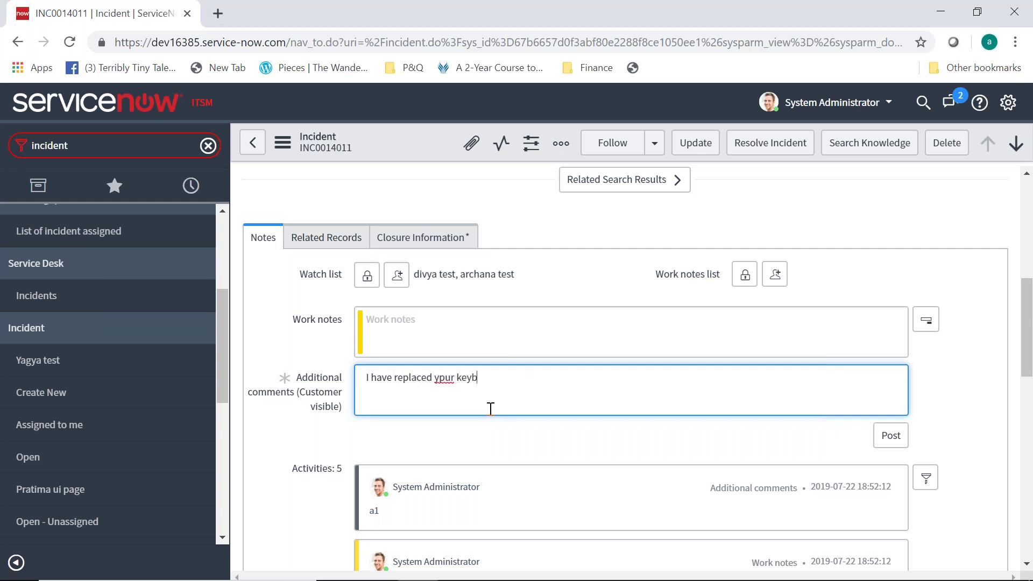
type("oard, so closing the ticket")
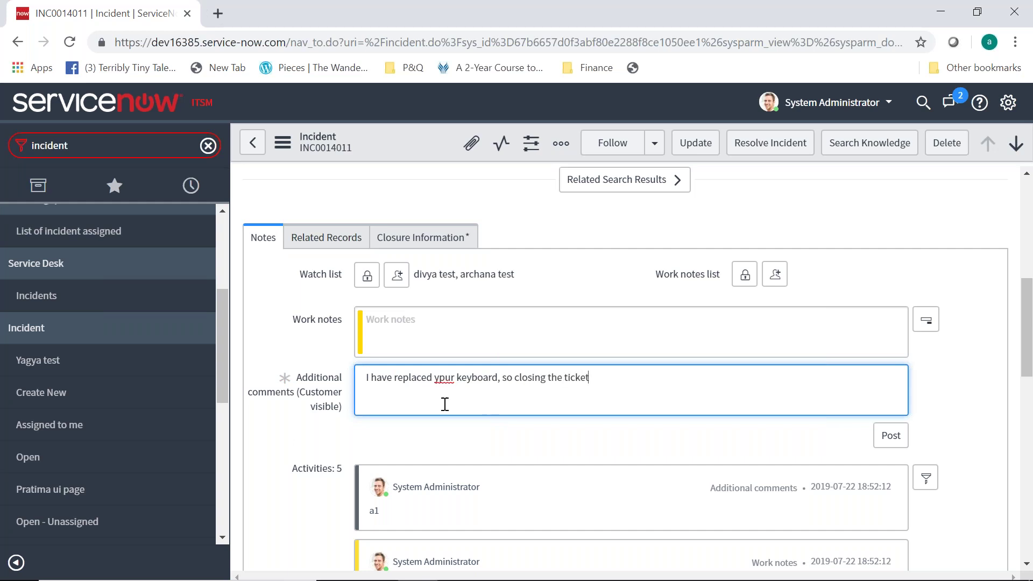
right_click(445, 378)
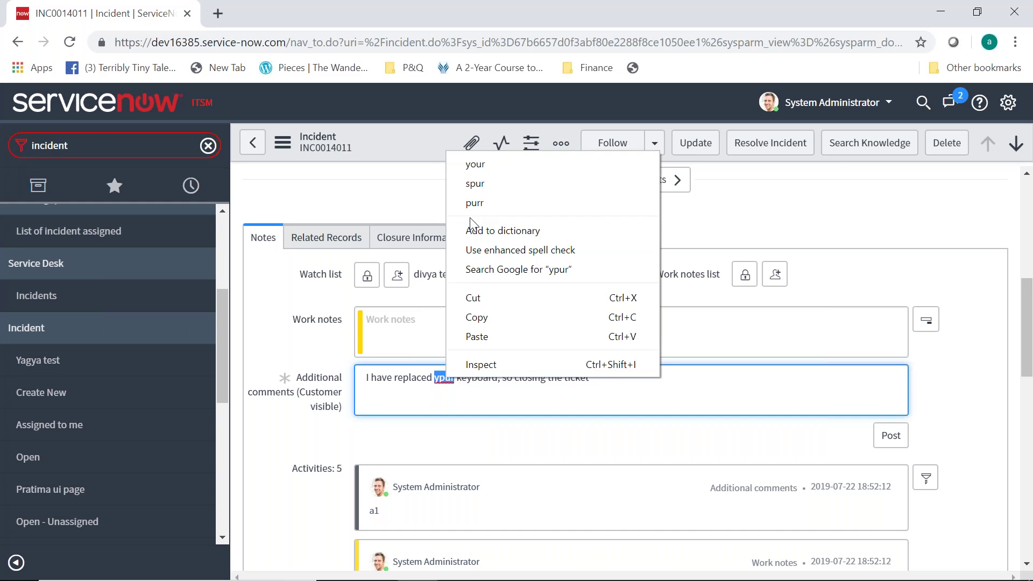
left_click(499, 162)
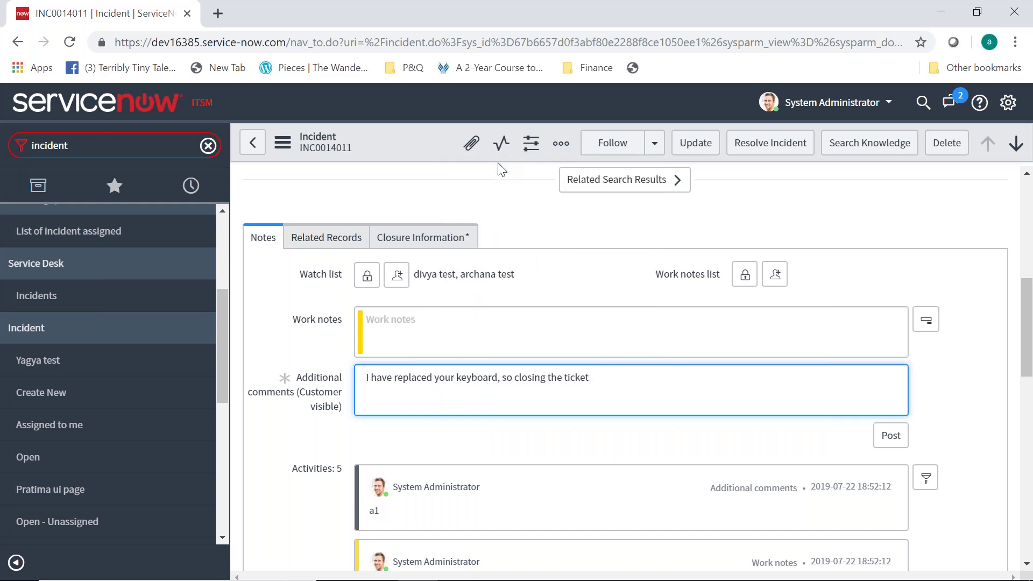
left_click(599, 385)
left_click(752, 158)
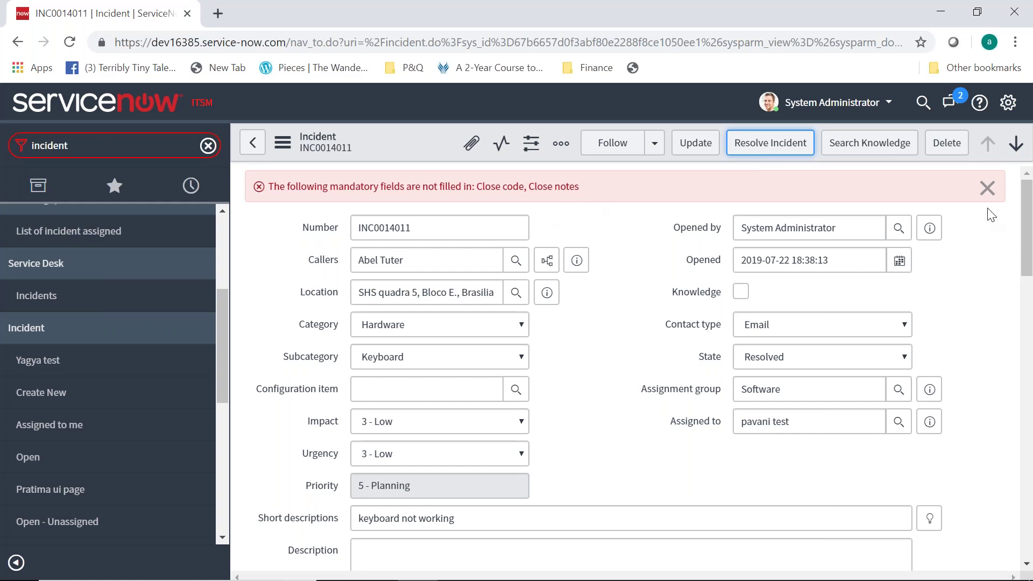
Step: In the closure information, set the close code to Solved (Work Around), enter close notes "gjghjghjk," and resolve the incident
left_click_drag(1027, 209, 1030, 377)
scroll(495, 195, "up", 10)
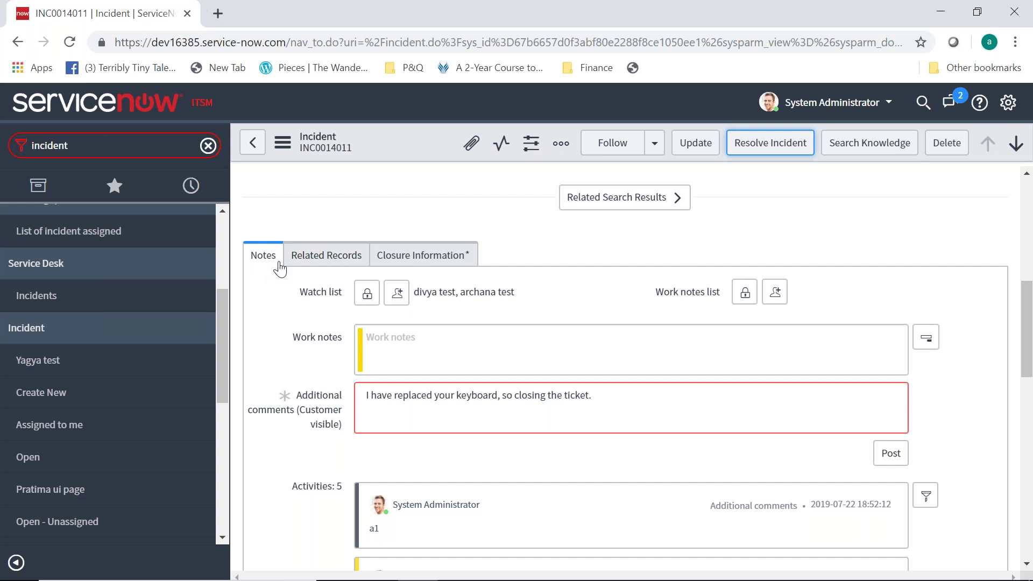
left_click(398, 263)
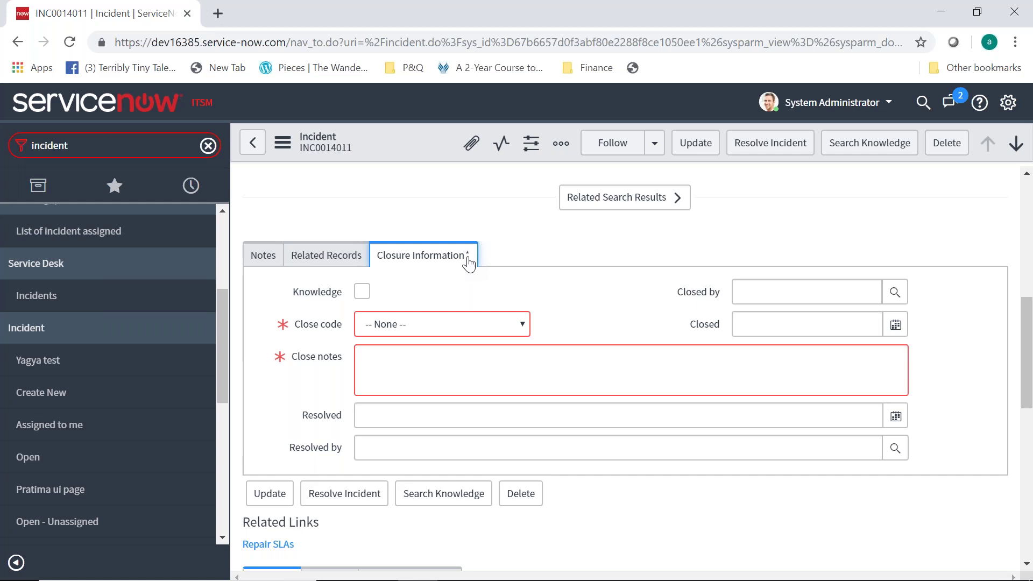
left_click(412, 325)
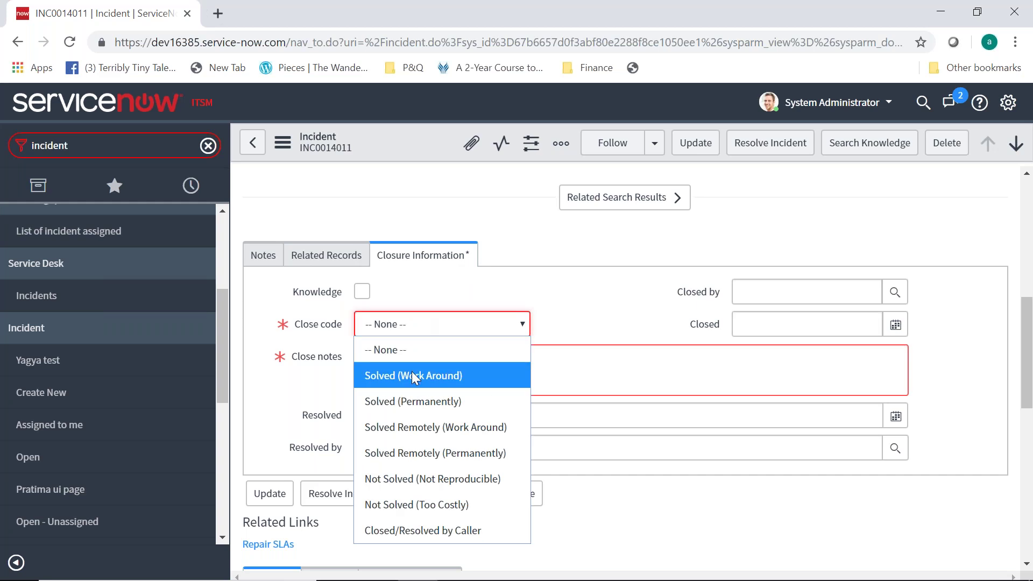
left_click(411, 371)
left_click(405, 368)
type("gjghjghjk")
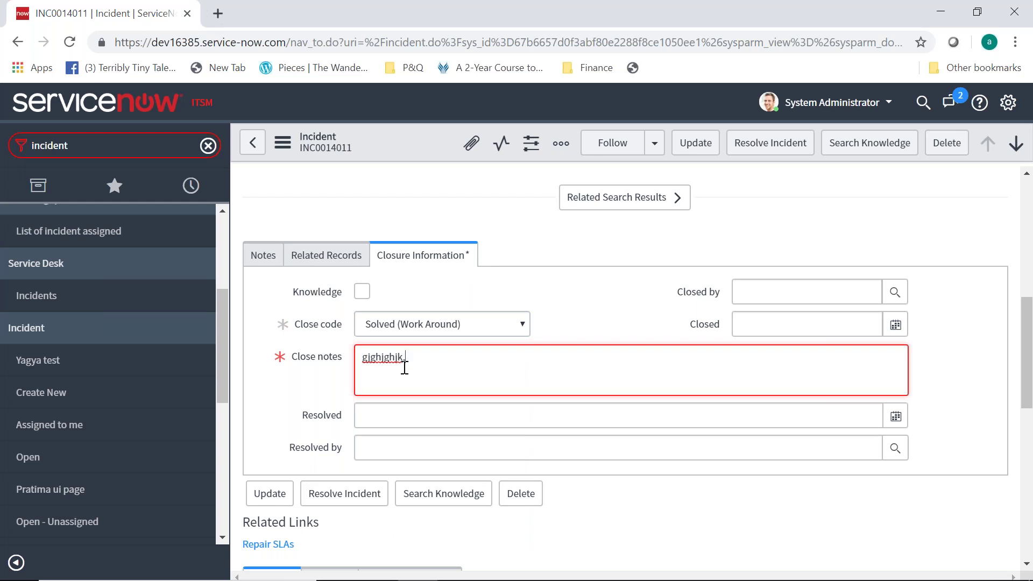
left_click(764, 143)
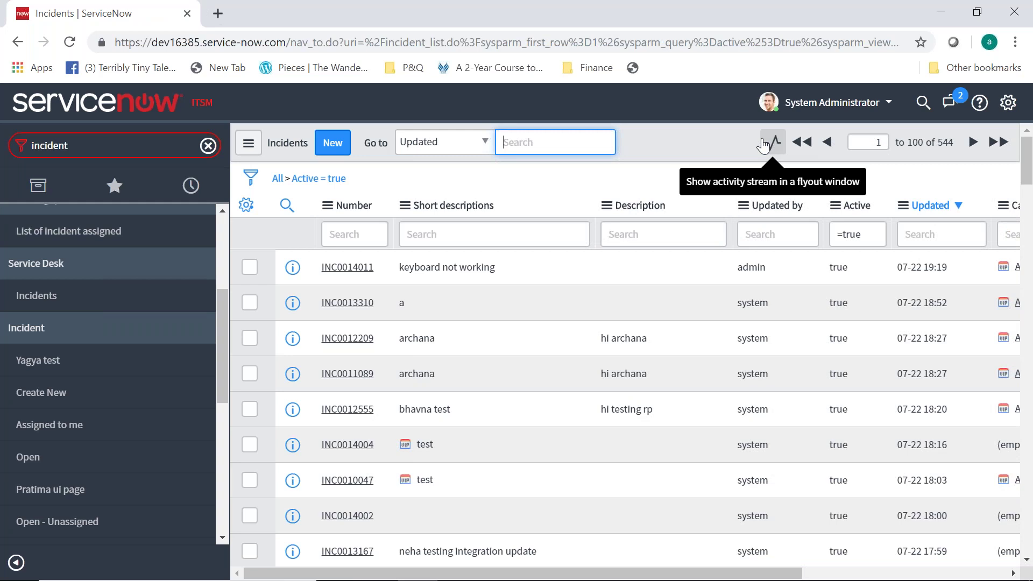
Step: Reopen the "keyboard not working" incident from the list and review its closure information and notes
left_click(348, 268)
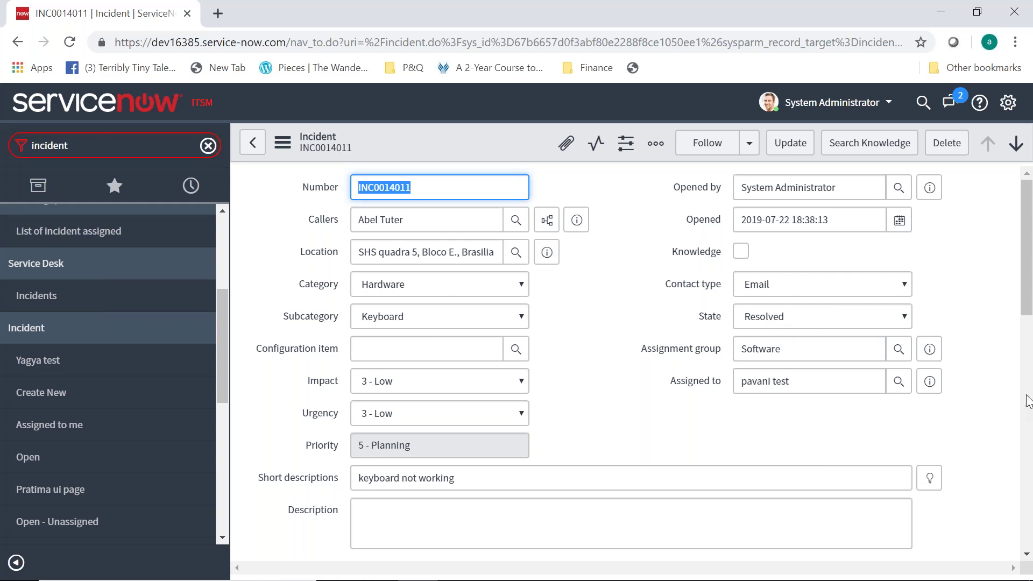
left_click_drag(1030, 296, 1030, 433)
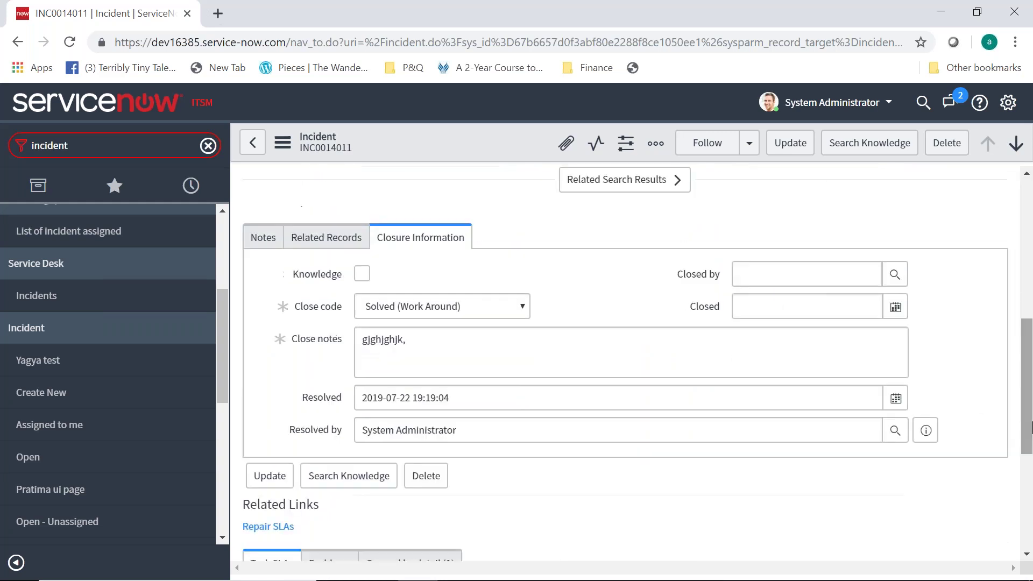
left_click(261, 238)
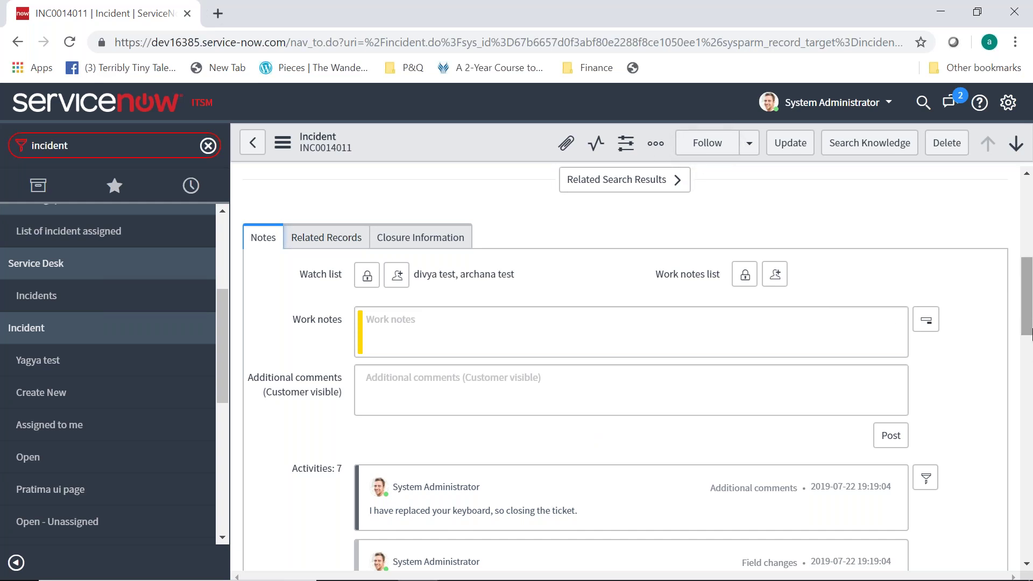
scroll(1031, 323, "up", 5)
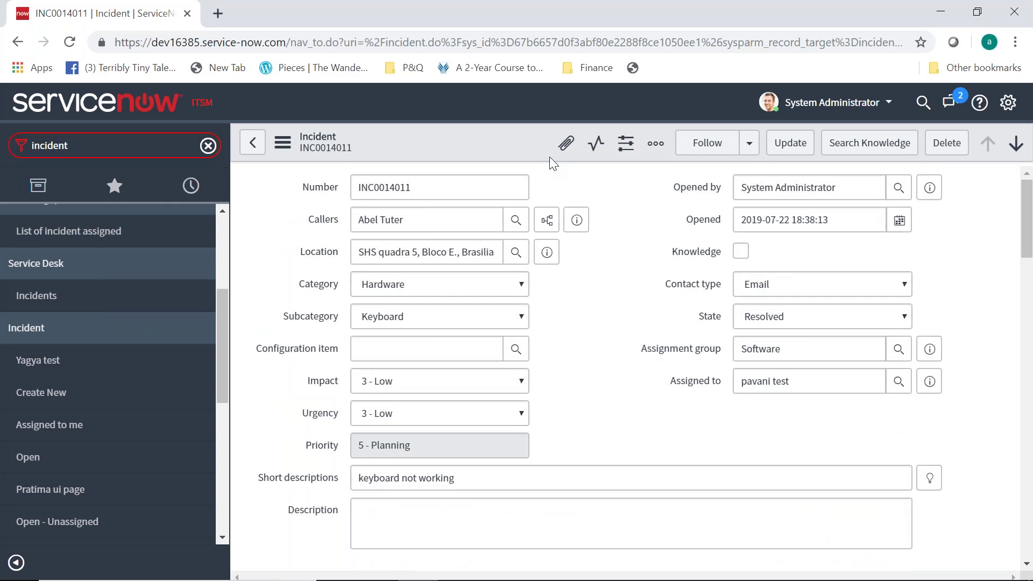
Step: Change the incident's State first to Closed and finally to Active, without saving the form
left_click(767, 316)
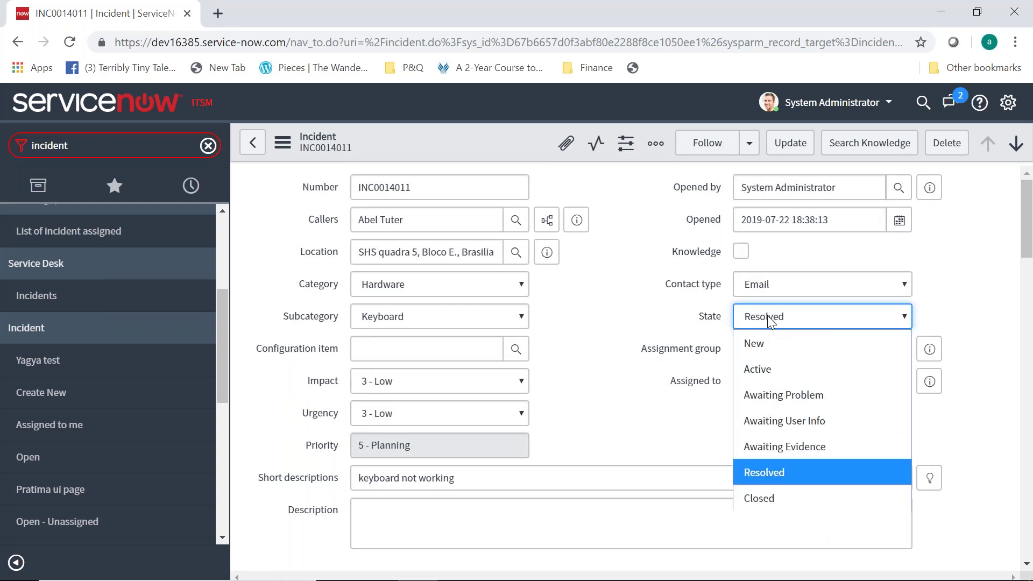
left_click(756, 498)
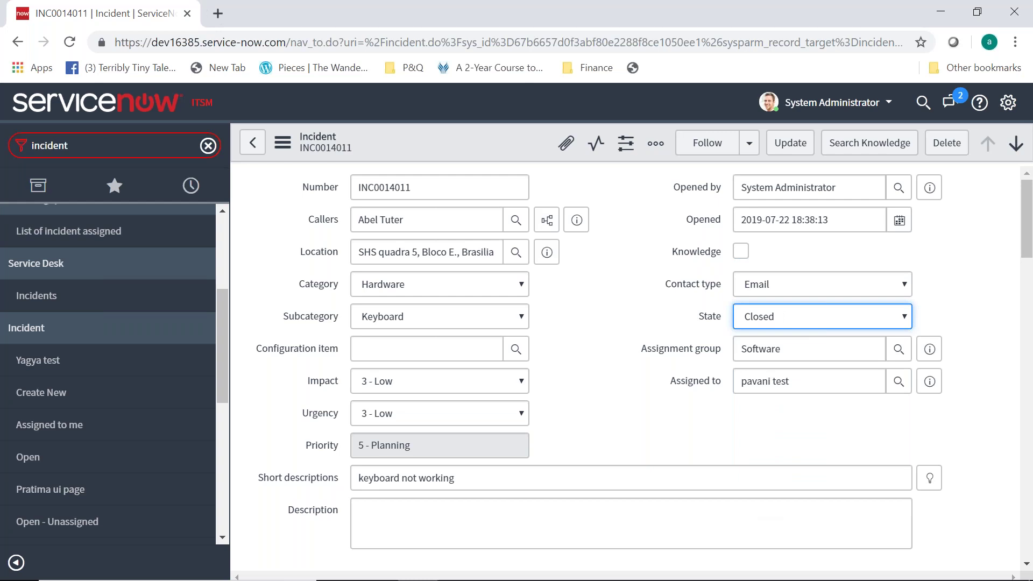
left_click(770, 321)
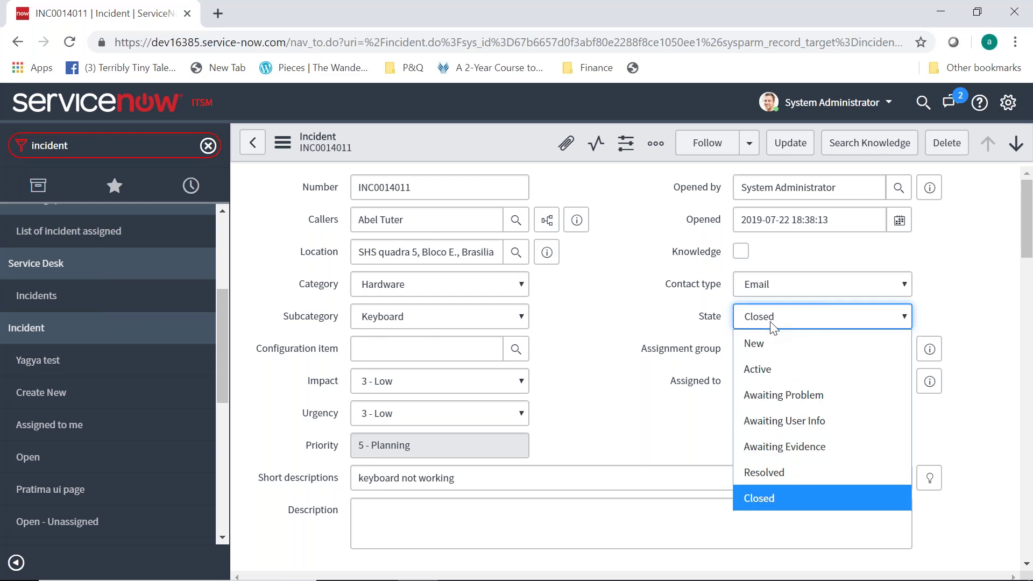
left_click(773, 368)
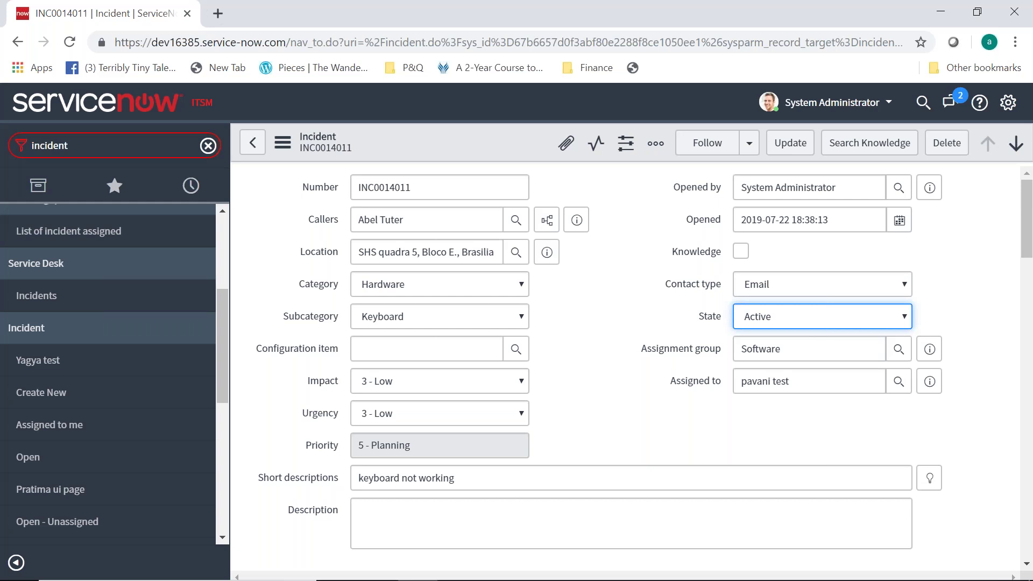
Step: Switch to the class1 presentation in PowerPoint and show the Problem slide
left_click(580, 578)
left_click(946, 301)
scroll(946, 301, "down", 1)
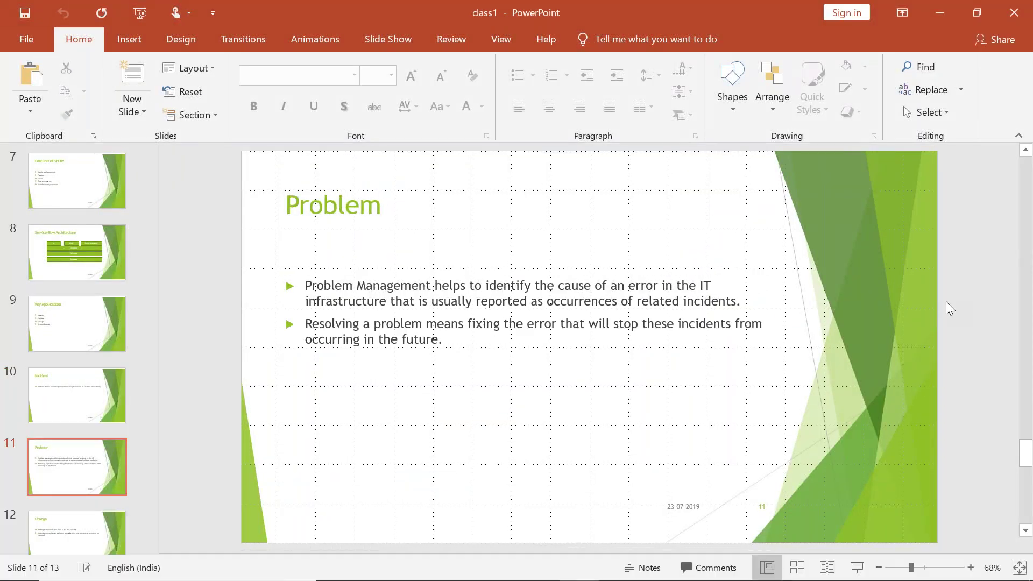